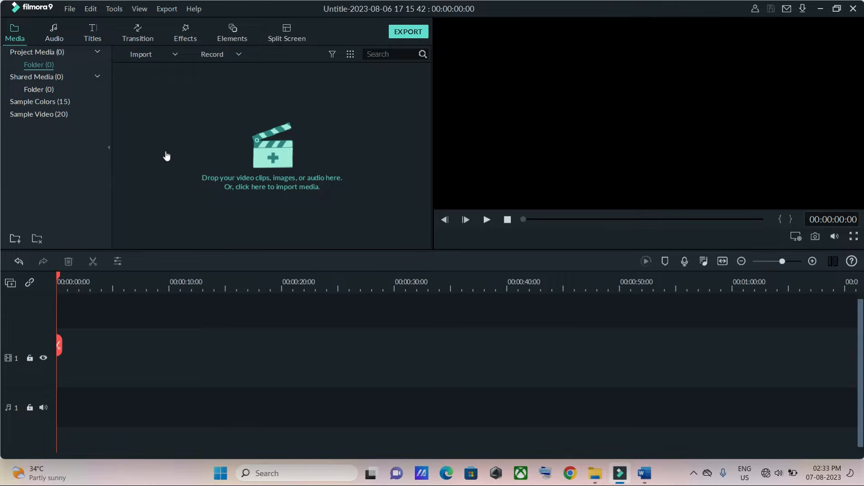
Step: Add the Default Title at the start of video track 1
{"action": "left_click", "coordinate": [93, 35]}
{"action": "mouse_move", "coordinate": [236, 121]}
{"action": "left_click_drag", "start_coordinate": [244, 119], "coordinate": [60, 366]}
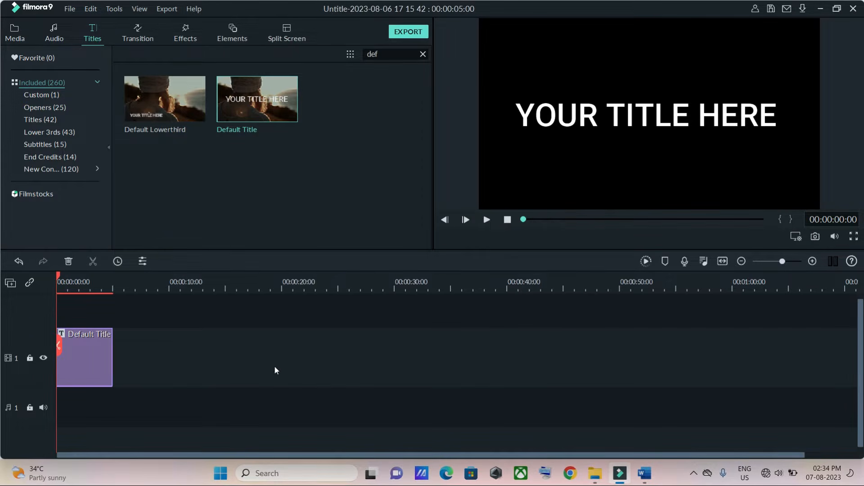
Step: Copy the disclaimer paragraph without its heading from the Word document and paste it over the title clip's placeholder text in Filmora
{"action": "left_click", "coordinate": [646, 476]}
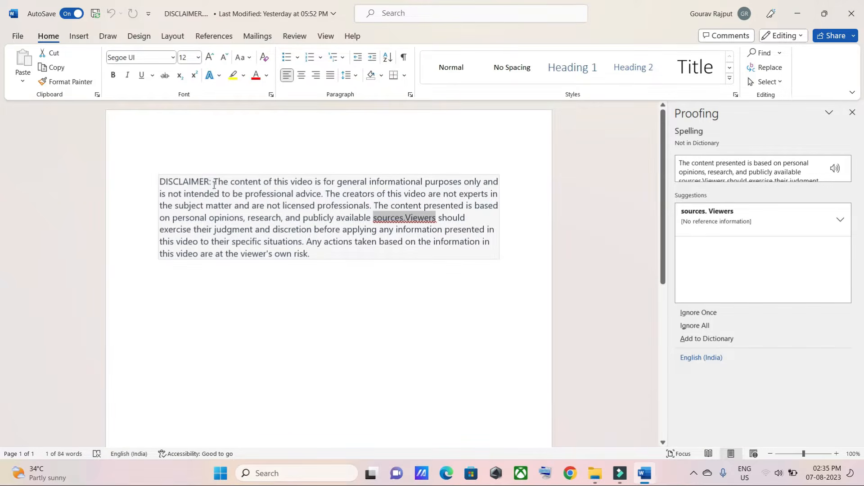
{"action": "left_click_drag", "start_coordinate": [214, 182], "coordinate": [311, 262]}
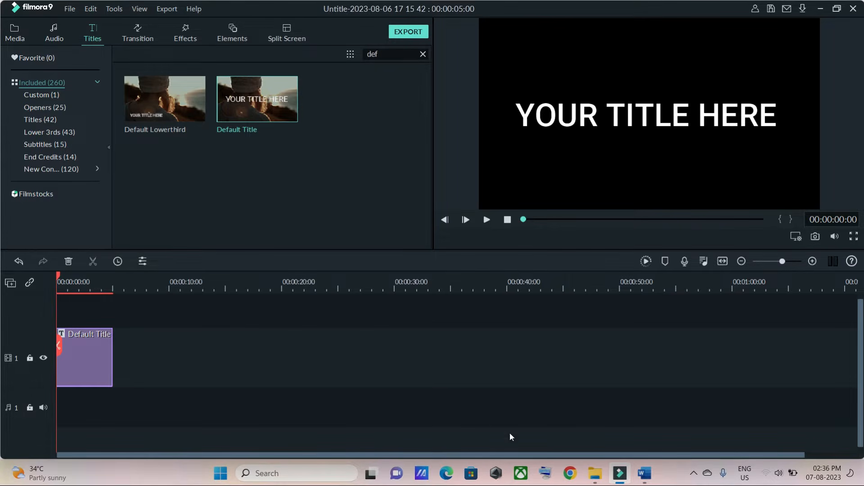
{"action": "double_click", "coordinate": [95, 356]}
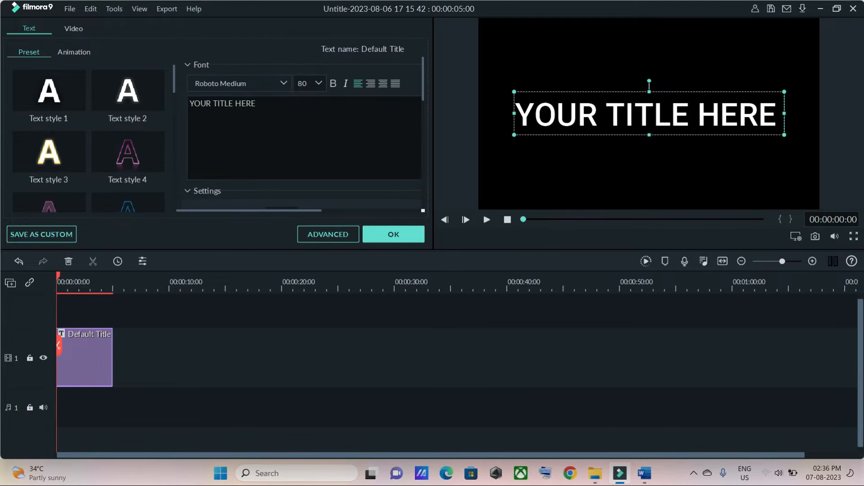
{"action": "key", "text": "ctrl+a"}
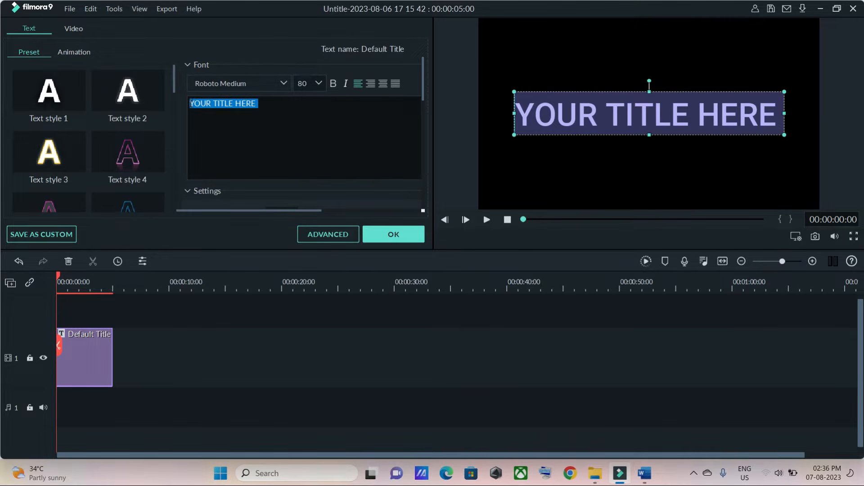
{"action": "key", "text": "ctrl+v"}
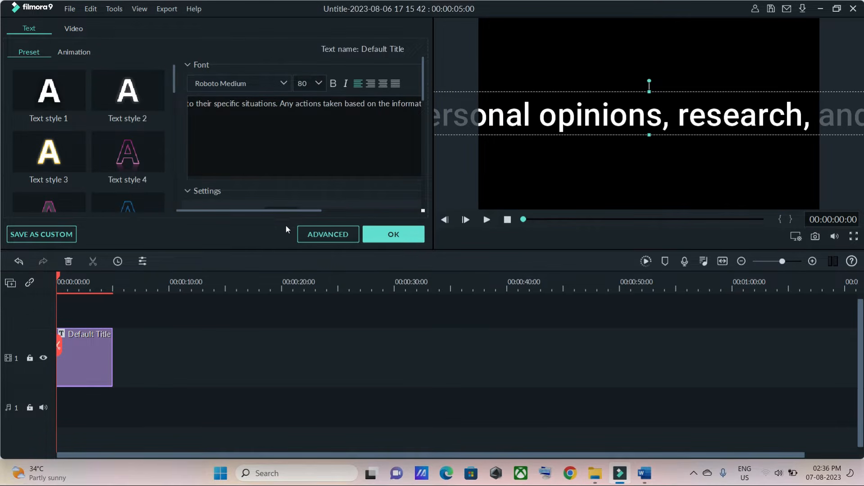
Step: Break the pasted paragraph into seven lines, starting with a break after "general informational purposes" and ending with one before "taken based on"
{"action": "left_click_drag", "start_coordinate": [283, 210], "coordinate": [389, 225]}
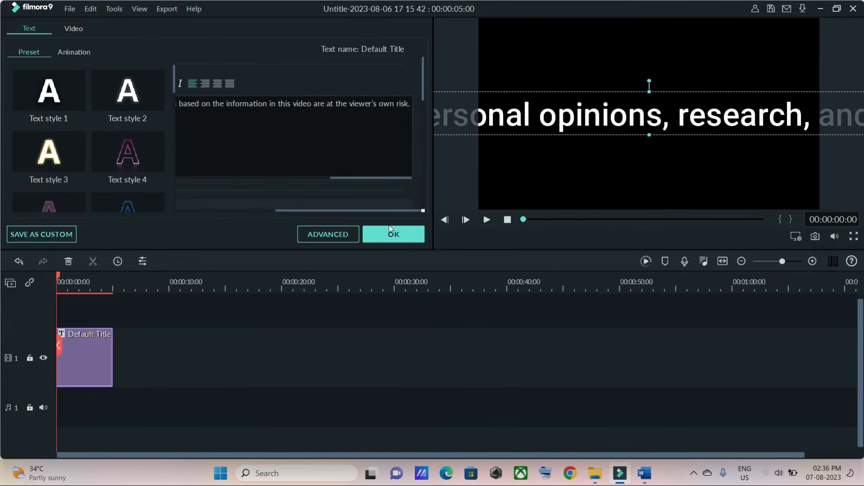
{"action": "left_click_drag", "start_coordinate": [394, 177], "coordinate": [229, 178]}
{"action": "left_click_drag", "start_coordinate": [301, 209], "coordinate": [198, 216]}
{"action": "left_click_drag", "start_coordinate": [349, 178], "coordinate": [203, 185]}
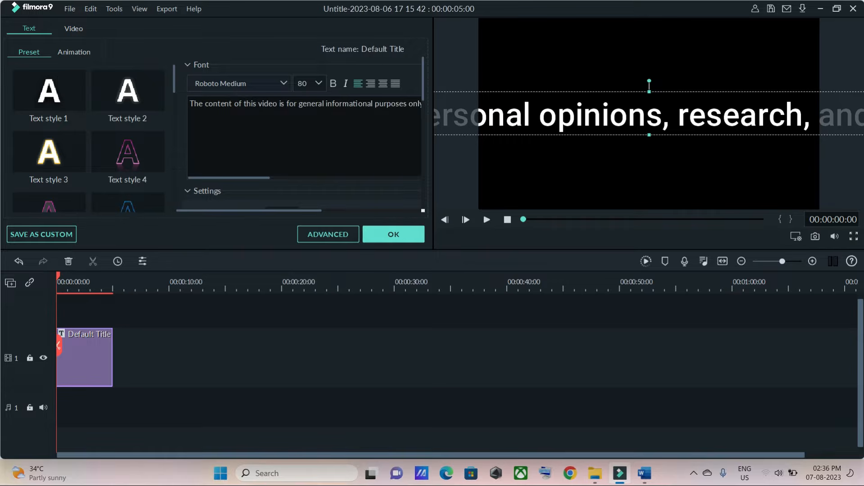
{"action": "key", "text": "Return"}
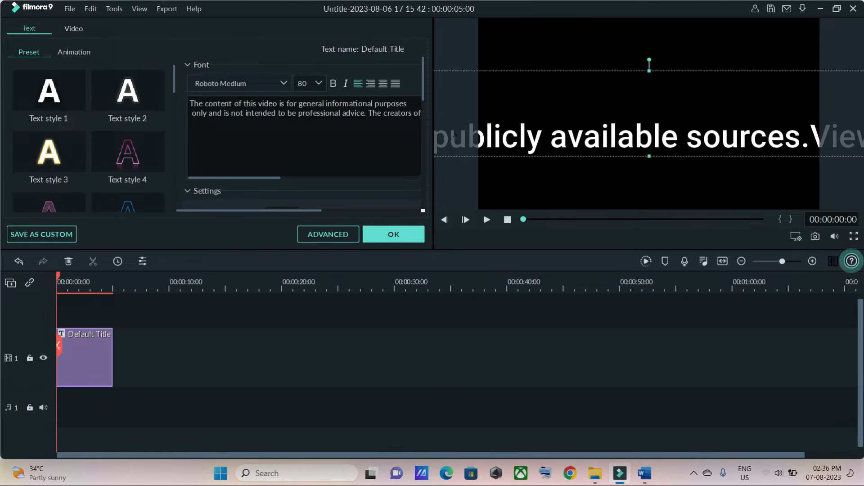
{"action": "left_click", "coordinate": [411, 113]}
{"action": "key", "text": "Return"}
{"action": "left_click_drag", "start_coordinate": [289, 178], "coordinate": [439, 178]}
{"action": "left_click", "coordinate": [402, 123]}
{"action": "key", "text": "Return"}
{"action": "left_click", "coordinate": [411, 133]}
{"action": "key", "text": "Return"}
{"action": "left_click", "coordinate": [383, 141]}
{"action": "key", "text": "Return"}
{"action": "left_click", "coordinate": [406, 151]}
{"action": "key", "text": "Return"}
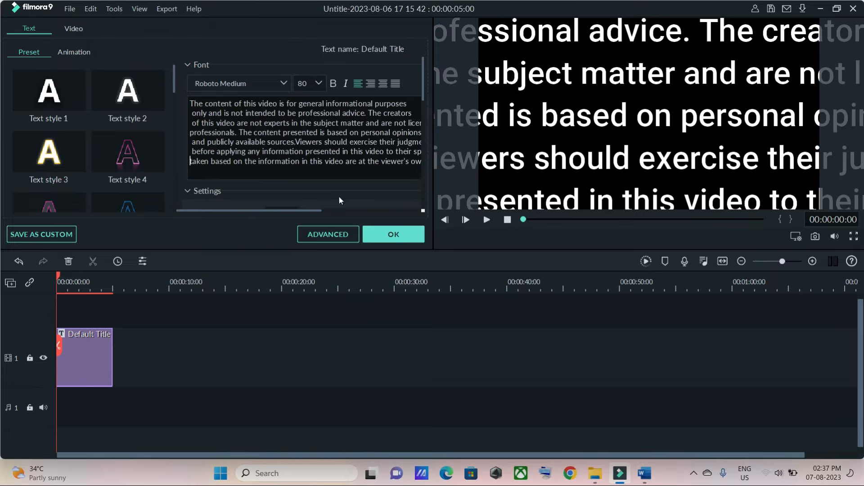
Step: Set the paragraph's font size to 40 and narrow its text box to fit inside the video frame
{"action": "mouse_move", "coordinate": [264, 210]}
{"action": "left_mouse_down"}
{"action": "mouse_move", "coordinate": [360, 213]}
{"action": "mouse_move", "coordinate": [267, 211]}
{"action": "left_mouse_up"}
{"action": "type", "text": "40"}
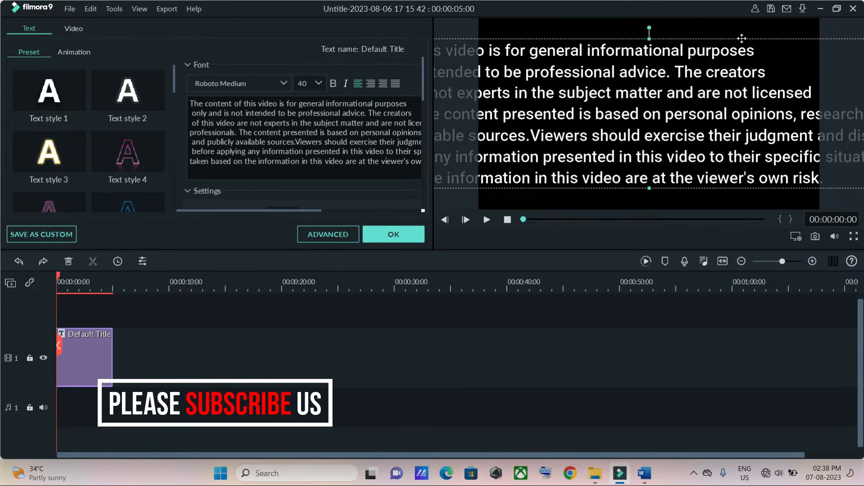
{"action": "left_click_drag", "start_coordinate": [748, 44], "coordinate": [546, 38]}
{"action": "left_click_drag", "start_coordinate": [791, 108], "coordinate": [569, 108]}
{"action": "left_click_drag", "start_coordinate": [519, 135], "coordinate": [739, 137]}
{"action": "left_click_drag", "start_coordinate": [486, 113], "coordinate": [711, 113]}
{"action": "left_click_drag", "start_coordinate": [763, 114], "coordinate": [575, 114]}
{"action": "left_click", "coordinate": [629, 104]}
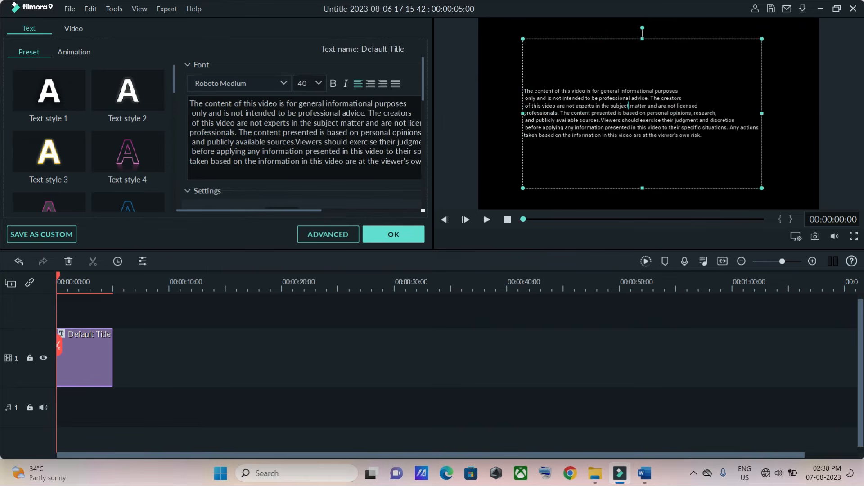
Step: Center-align the paragraph lines and resize the text box to nearly the frame's full width in its lower part
{"action": "key", "text": "ctrl+a"}
{"action": "left_click", "coordinate": [382, 83]}
{"action": "left_click_drag", "start_coordinate": [644, 39], "coordinate": [645, 122]}
{"action": "left_click_drag", "start_coordinate": [762, 122], "coordinate": [751, 104]}
{"action": "left_click_drag", "start_coordinate": [752, 152], "coordinate": [718, 150]}
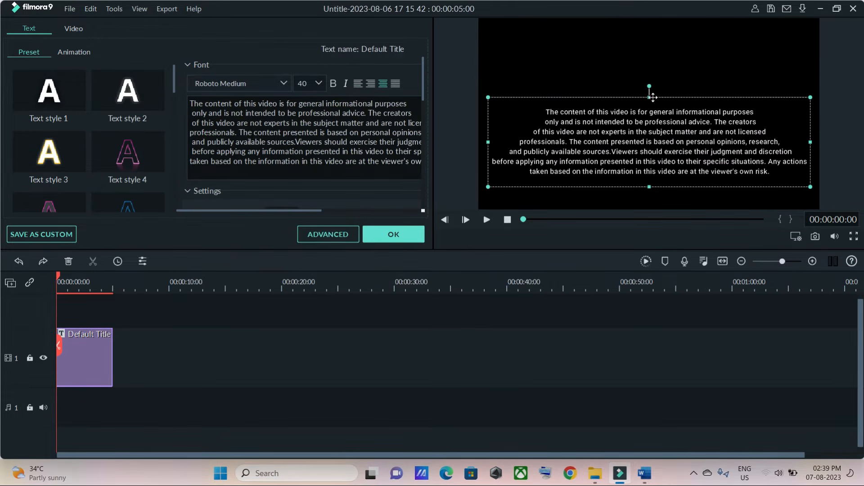
{"action": "left_click_drag", "start_coordinate": [650, 97], "coordinate": [649, 71]}
{"action": "left_click_drag", "start_coordinate": [810, 128], "coordinate": [785, 132]}
{"action": "left_click_drag", "start_coordinate": [786, 186], "coordinate": [803, 194]}
{"action": "left_click", "coordinate": [702, 152]}
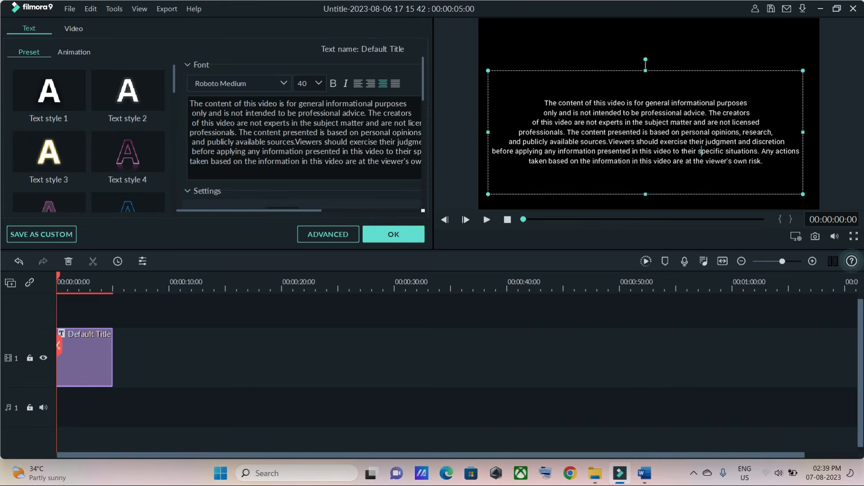
Step: Set the paragraph's font size to 50, reduce the text box height and center the box horizontally in the lower frame
{"action": "key", "text": "ctrl+a"}
{"action": "left_click", "coordinate": [302, 83]}
{"action": "type", "text": "50"}
{"action": "left_click", "coordinate": [652, 80]}
{"action": "left_click_drag", "start_coordinate": [650, 71], "coordinate": [647, 108]}
{"action": "mouse_move", "coordinate": [805, 193]}
{"action": "left_mouse_down"}
{"action": "mouse_move", "coordinate": [847, 195]}
{"action": "mouse_move", "coordinate": [809, 185]}
{"action": "left_mouse_up"}
{"action": "left_click_drag", "start_coordinate": [674, 154], "coordinate": [669, 152]}
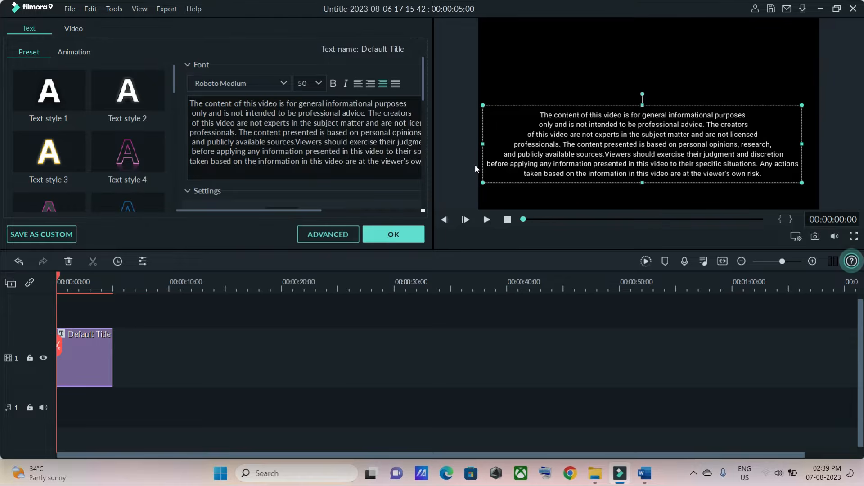
{"action": "left_click_drag", "start_coordinate": [637, 161], "coordinate": [642, 150]}
Step: Align the paragraph's text box to the frame's center and nudge it straight down into the lower part
{"action": "left_click_drag", "start_coordinate": [424, 95], "coordinate": [382, 147]}
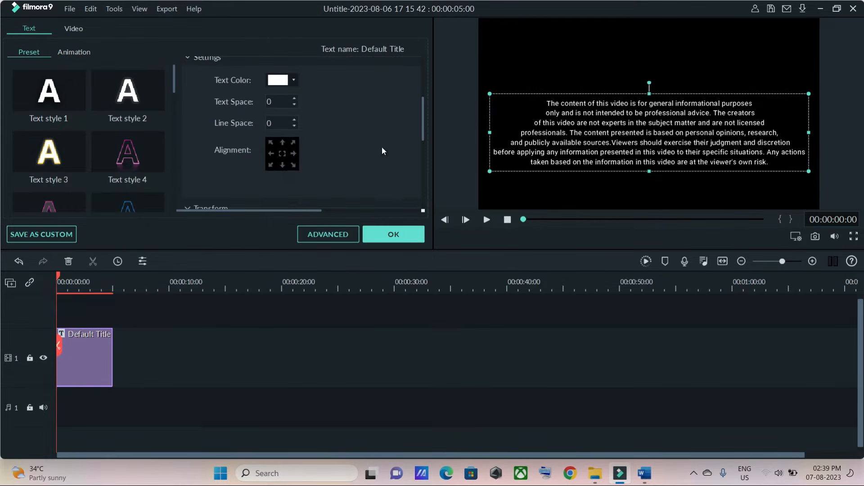
{"action": "left_click", "coordinate": [286, 154]}
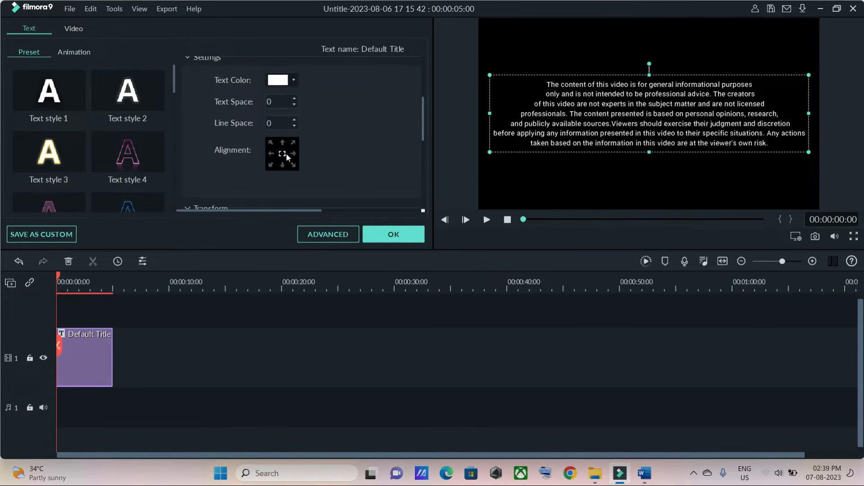
{"action": "key", "text": "Down"}
{"action": "key", "text": "Down"}
{"action": "key", "text": "Down"}
{"action": "key", "text": "Down"}
{"action": "key", "text": "Down"}
{"action": "key", "text": "Down"}
{"action": "key", "text": "Down"}
{"action": "key", "text": "Down"}
{"action": "key", "text": "Down"}
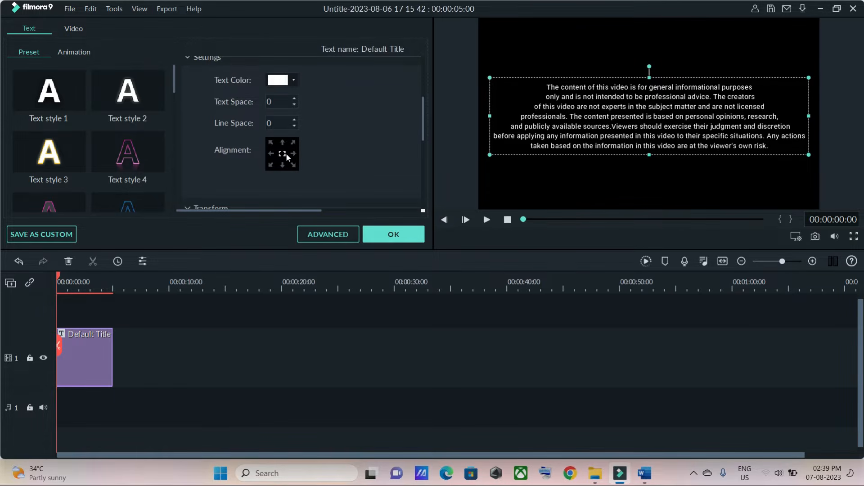
{"action": "key", "text": "Down"}
{"action": "key", "text": "Down"}
{"action": "key", "text": "Down"}
{"action": "key", "text": "Down"}
{"action": "key", "text": "Down"}
{"action": "key", "text": "Down"}
{"action": "key", "text": "Down"}
{"action": "key", "text": "Down"}
{"action": "key", "text": "Down"}
{"action": "key", "text": "Down"}
{"action": "key", "text": "Down"}
{"action": "key", "text": "Down"}
{"action": "key", "text": "Down"}
{"action": "key", "text": "Down"}
{"action": "key", "text": "Down"}
{"action": "key", "text": "Down"}
{"action": "key", "text": "Down"}
{"action": "key", "text": "Down"}
{"action": "key", "text": "Down"}
{"action": "key", "text": "Down"}
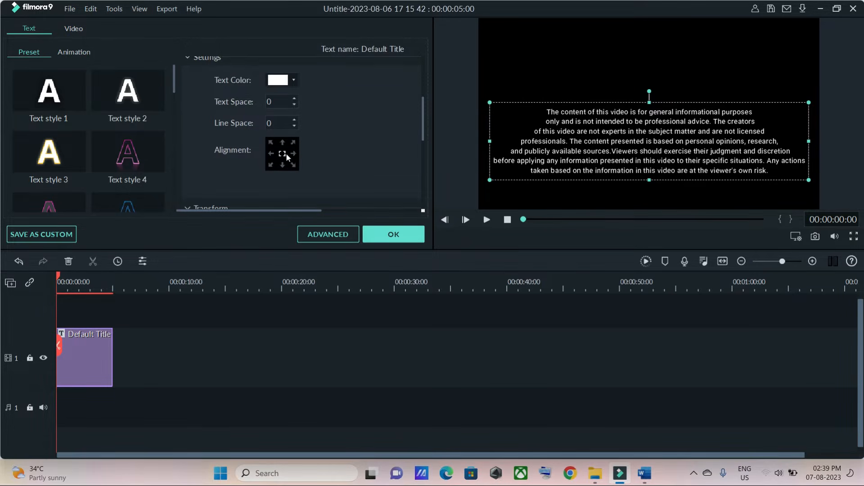
Step: End the first line after "general informational" and join "purposes" to the start of the second line
{"action": "scroll", "coordinate": [354, 198], "scroll_direction": "up", "scroll_amount": 3}
{"action": "left_click", "coordinate": [728, 112]}
{"action": "key", "text": "Return"}
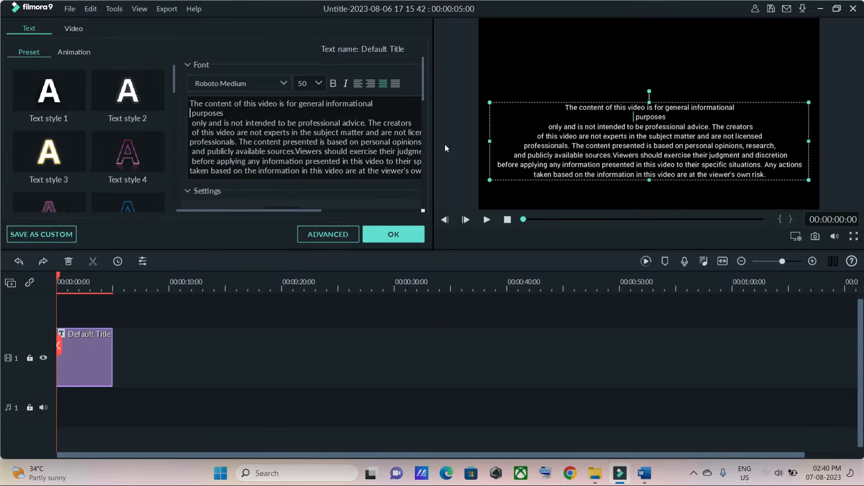
{"action": "key", "text": "Down"}
{"action": "key", "text": "BackSpace"}
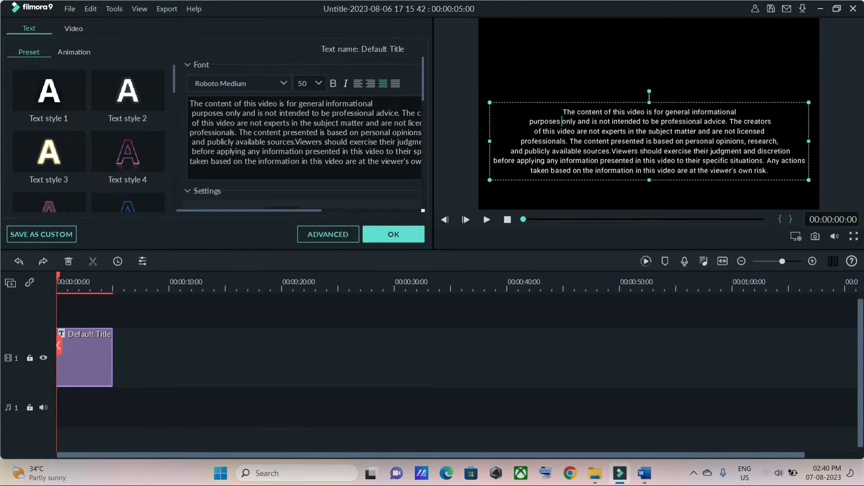
Step: Rewrap the middle lines so the third ends with "licensed professionals." and the fourth runs from "The content presented" to "sources."
{"action": "left_click", "coordinate": [521, 141]}
{"action": "key", "text": "BackSpace"}
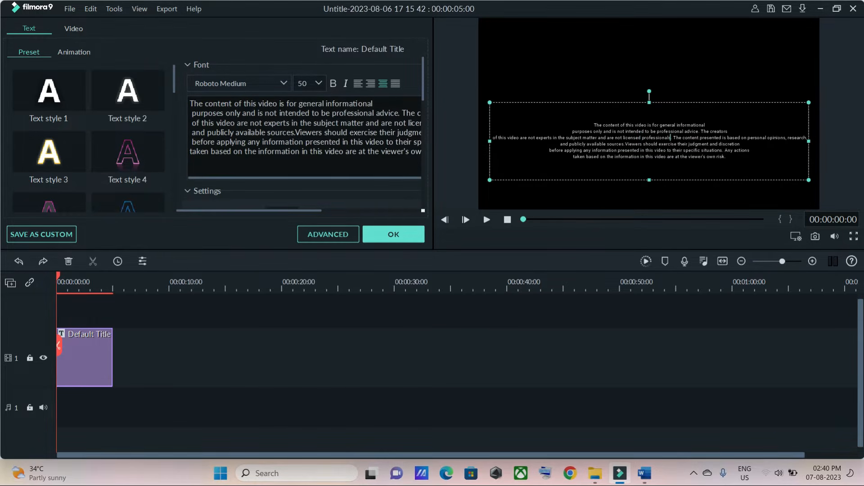
{"action": "key", "text": "Return"}
{"action": "left_click", "coordinate": [581, 150]}
{"action": "key", "text": "Return"}
{"action": "key", "text": "Up"}
{"action": "key", "text": "BackSpace"}
{"action": "left_click", "coordinate": [548, 151]}
{"action": "key", "text": "Delete"}
{"action": "left_click", "coordinate": [575, 150]}
{"action": "key", "text": "Return"}
{"action": "left_click", "coordinate": [635, 147]}
{"action": "key", "text": "BackSpace"}
Step: Rewrap the last lines to break before "video to their specific situations" and "video are at the viewer's own risk", and confirm the title edit
{"action": "left_click", "coordinate": [599, 160]}
{"action": "key", "text": "Return"}
{"action": "left_click", "coordinate": [598, 157]}
{"action": "key", "text": "BackSpace"}
{"action": "left_click", "coordinate": [545, 161]}
{"action": "left_click", "coordinate": [593, 161]}
{"action": "key", "text": "Return"}
{"action": "left_click", "coordinate": [626, 160]}
{"action": "key", "text": "BackSpace"}
{"action": "left_click", "coordinate": [654, 168]}
{"action": "key", "text": "Return"}
{"action": "left_click", "coordinate": [595, 167]}
{"action": "key", "text": "BackSpace"}
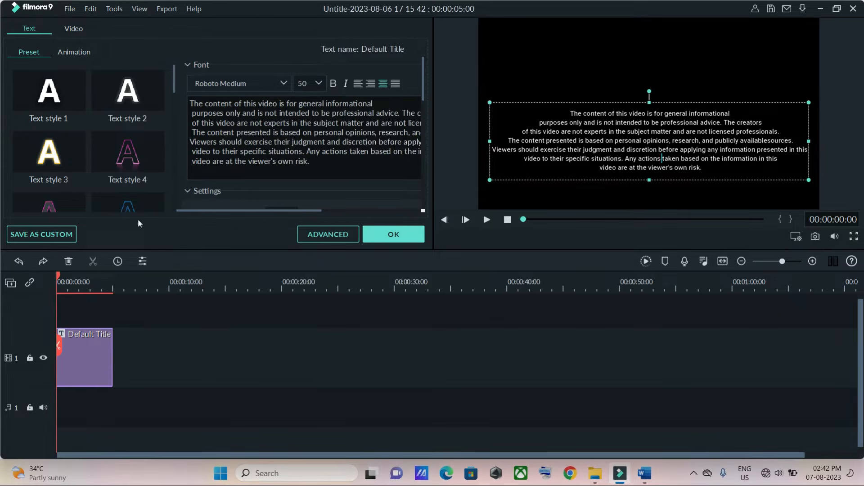
{"action": "left_click", "coordinate": [398, 242]}
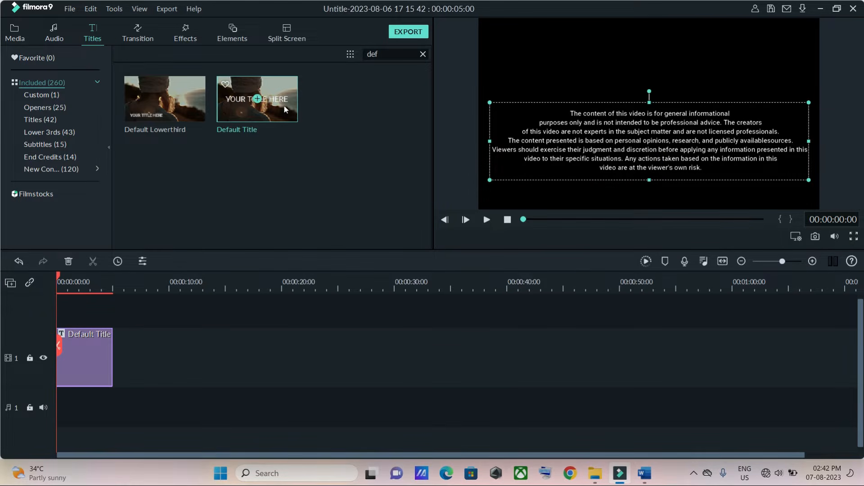
Step: Add a second Default Title right after the first clip and replace its text with "DISCLAIMER"
{"action": "left_click_drag", "start_coordinate": [257, 99], "coordinate": [119, 355]}
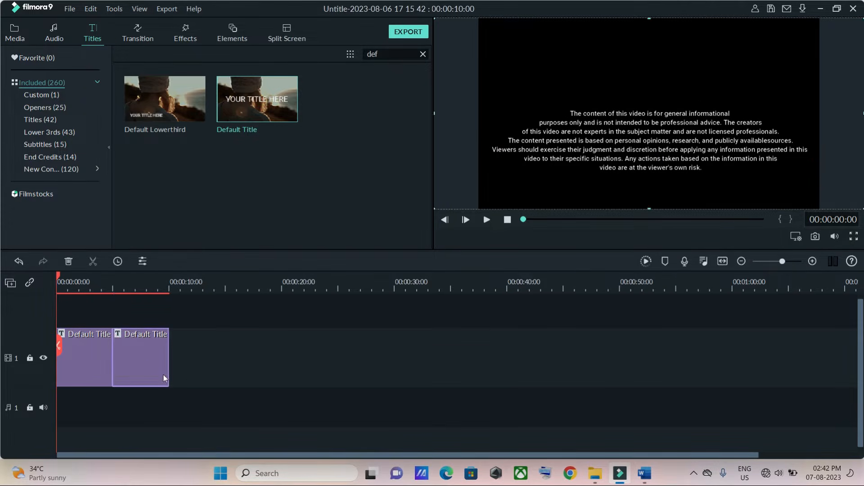
{"action": "double_click", "coordinate": [146, 361]}
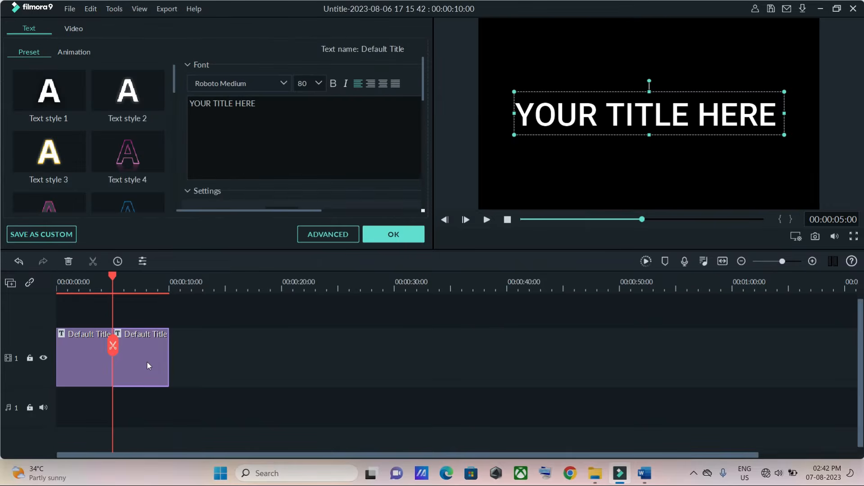
{"action": "left_click_drag", "start_coordinate": [781, 114], "coordinate": [759, 115]}
{"action": "left_click_drag", "start_coordinate": [259, 103], "coordinate": [185, 103]}
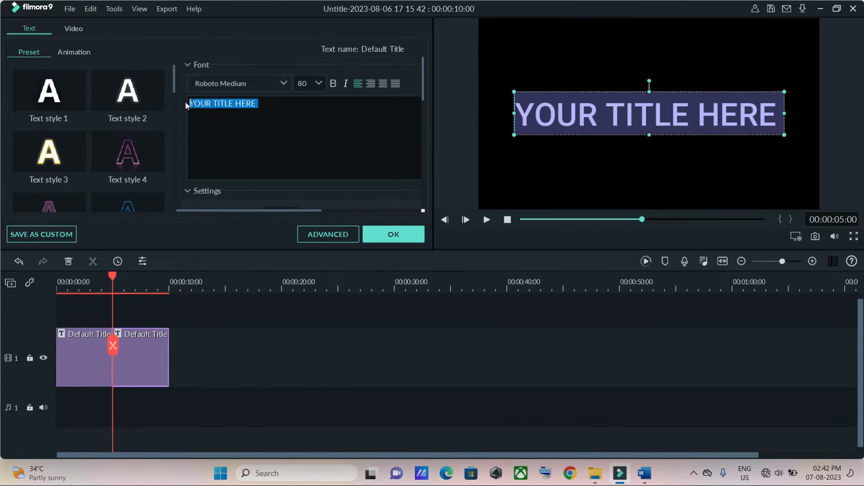
{"action": "type", "text": "DIS"}
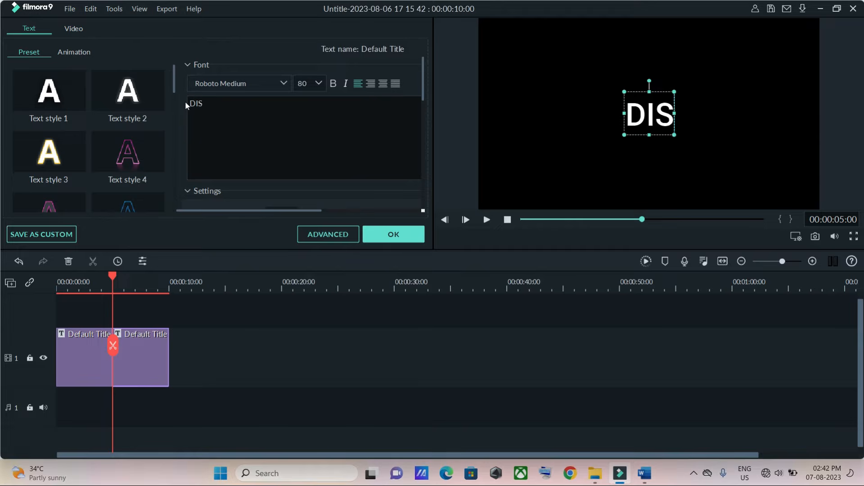
{"action": "type", "text": "CLAIMER"}
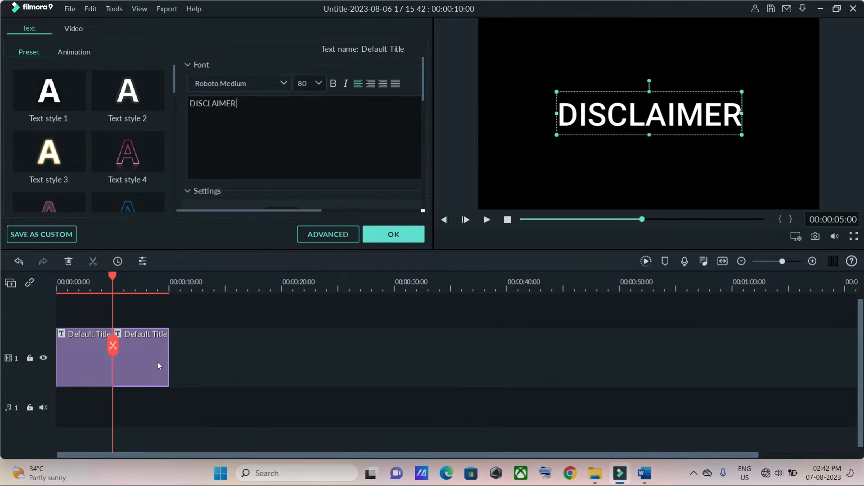
Step: Move the DISCLAIMER clip to track 2 directly over the paragraph clip and place the heading just above the paragraph in the frame
{"action": "left_click_drag", "start_coordinate": [145, 364], "coordinate": [90, 302]}
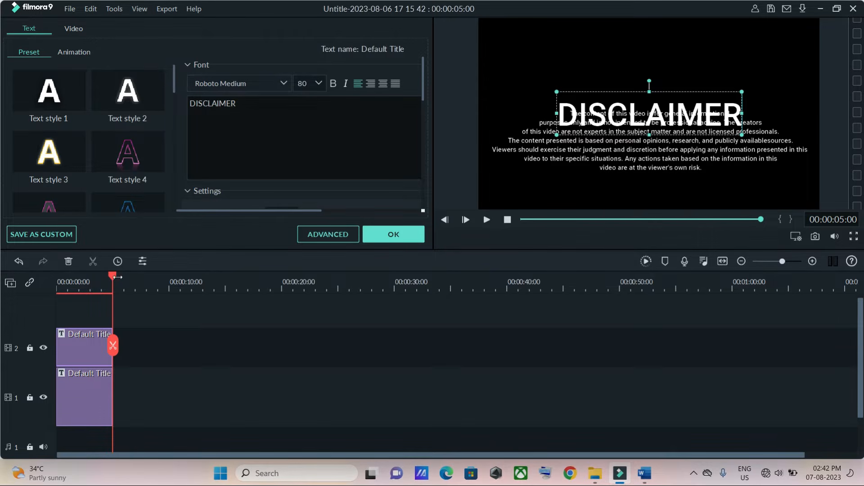
{"action": "left_click_drag", "start_coordinate": [112, 277], "coordinate": [91, 278]}
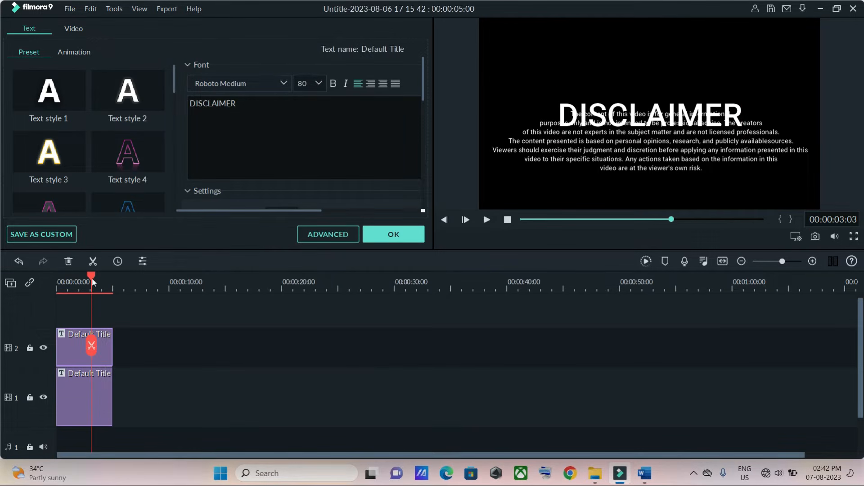
{"action": "left_click", "coordinate": [101, 347]}
{"action": "left_click_drag", "start_coordinate": [633, 126], "coordinate": [634, 91]}
{"action": "left_click_drag", "start_coordinate": [633, 86], "coordinate": [633, 89]}
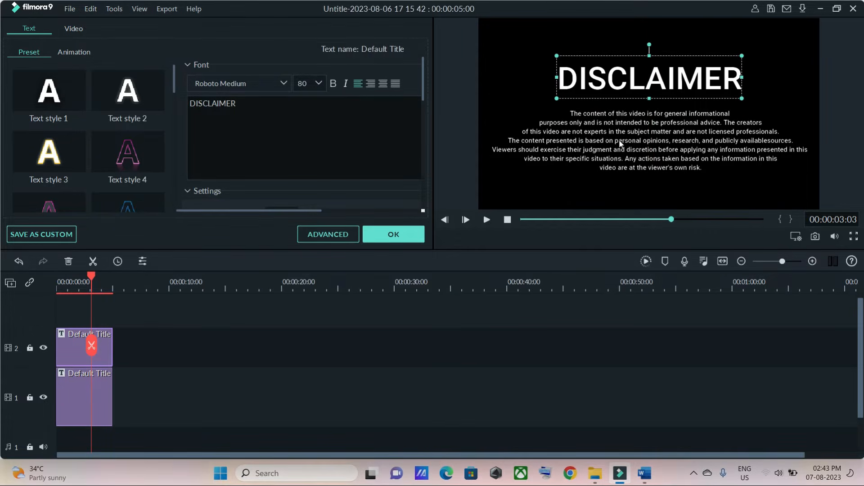
Step: Change the DISCLAIMER heading's text fill to red (#ff0000) in the advanced text editor and confirm
{"action": "left_click", "coordinate": [334, 236]}
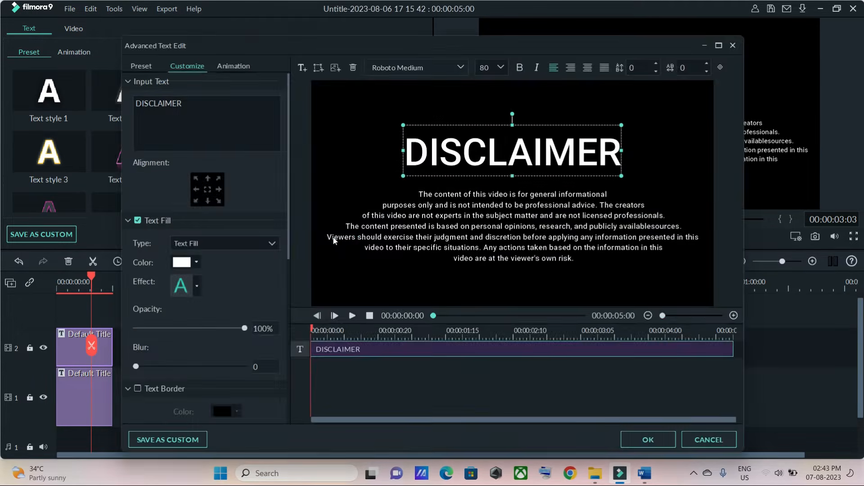
{"action": "left_click", "coordinate": [197, 263]}
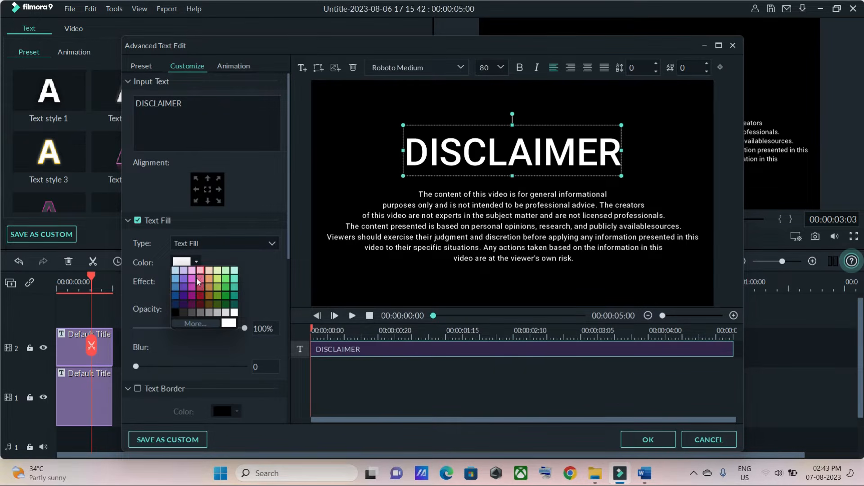
{"action": "left_click", "coordinate": [196, 324]}
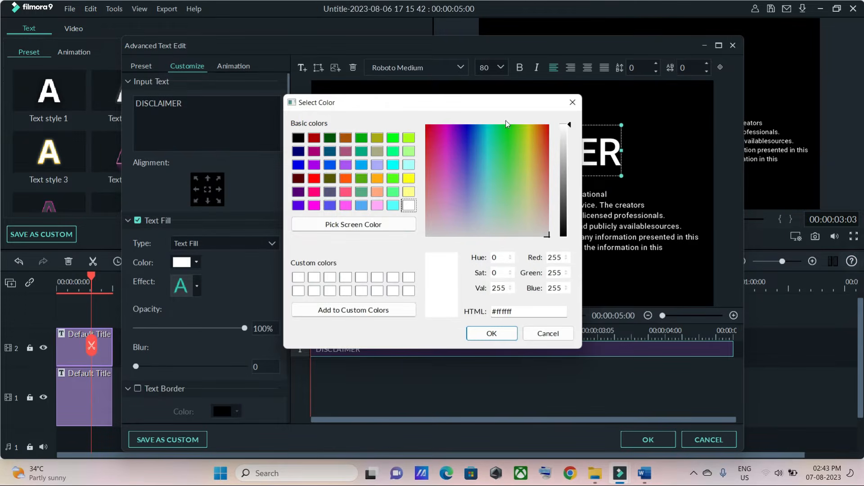
{"action": "left_click_drag", "start_coordinate": [535, 135], "coordinate": [550, 127]}
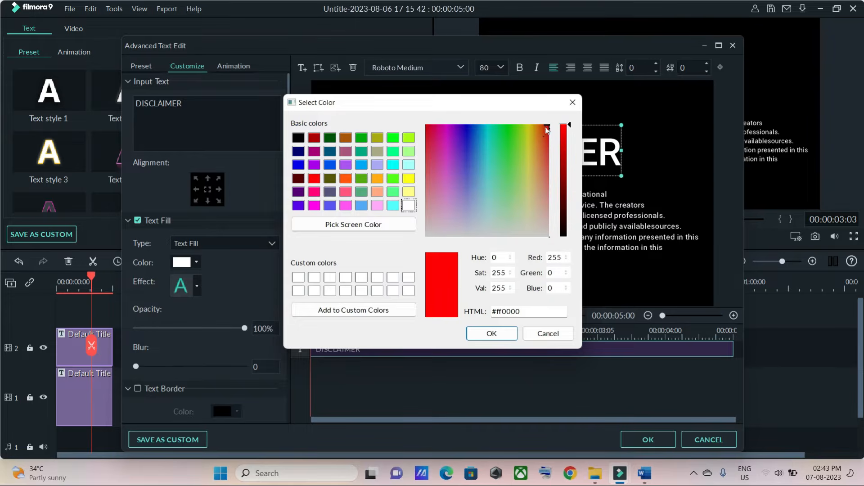
{"action": "left_click", "coordinate": [490, 333]}
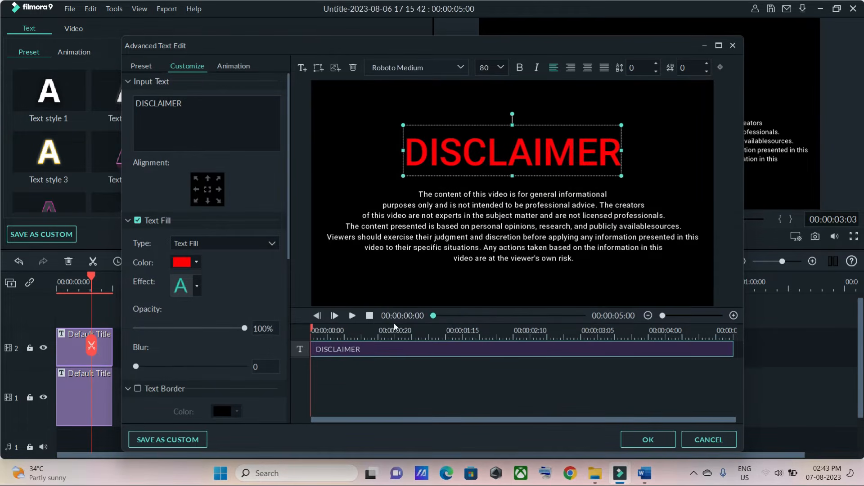
{"action": "left_click", "coordinate": [636, 441]}
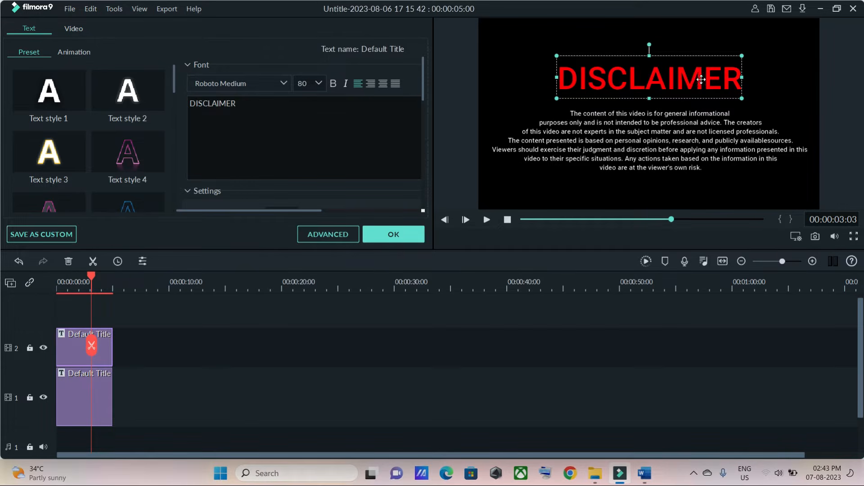
Step: Shrink the DISCLAIMER heading slightly, center it above the paragraph in the frame, and confirm the title edit
{"action": "left_click_drag", "start_coordinate": [742, 55], "coordinate": [712, 66]}
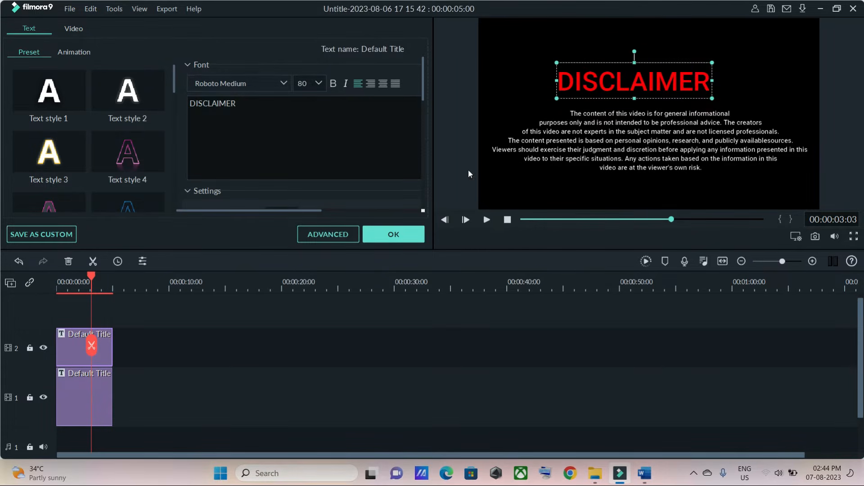
{"action": "scroll", "coordinate": [425, 112], "scroll_direction": "down", "scroll_amount": 6}
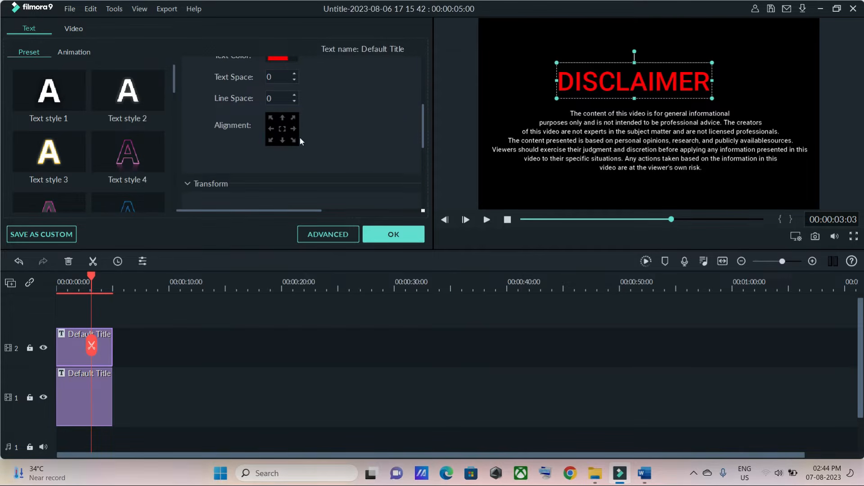
{"action": "left_click", "coordinate": [282, 131]}
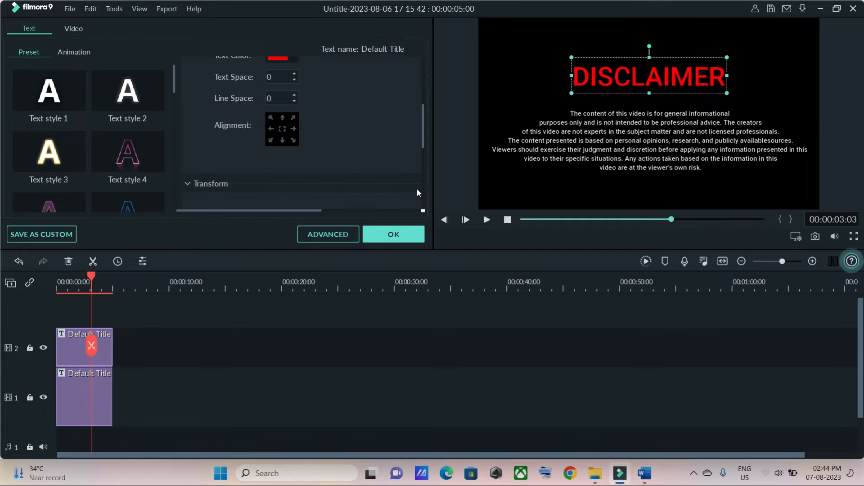
{"action": "left_click", "coordinate": [392, 238]}
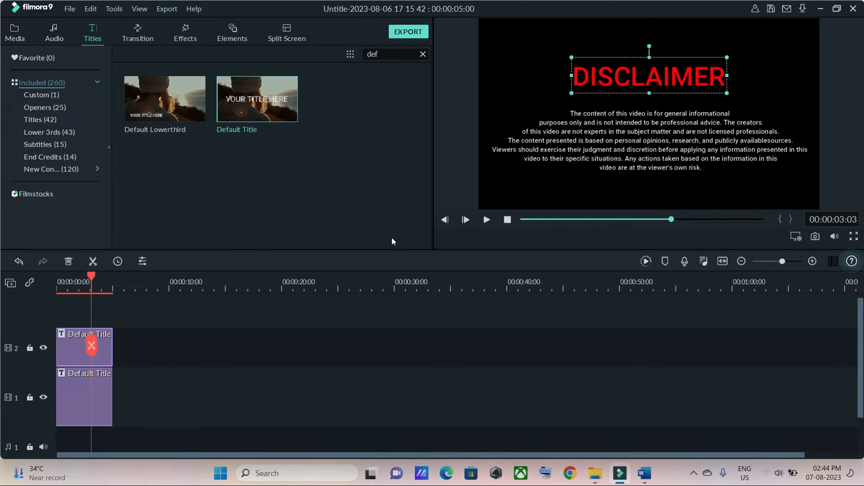
Step: Apply the Random animation to the DISCLAIMER heading, extend its intro to about 00:00:02:10, and preview it
{"action": "double_click", "coordinate": [105, 361]}
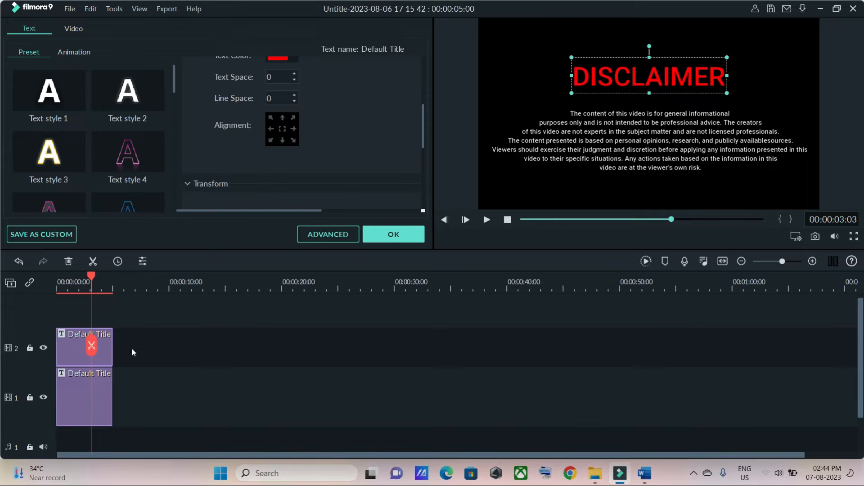
{"action": "left_click", "coordinate": [330, 235]}
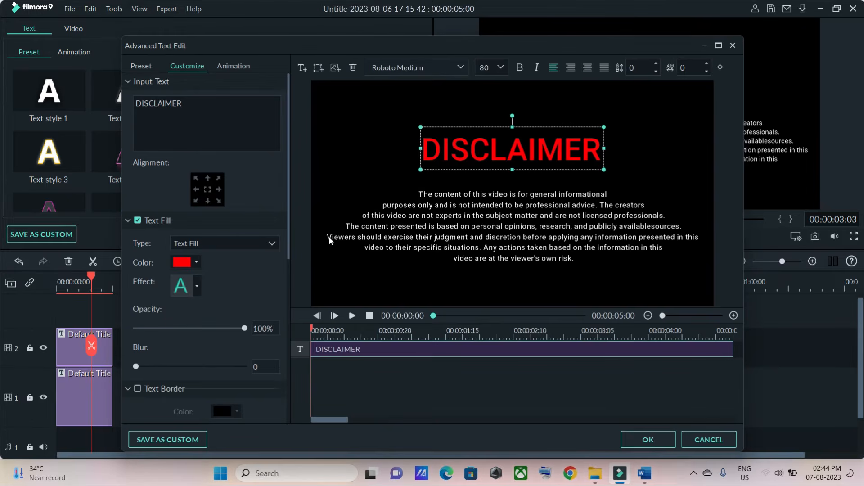
{"action": "left_click", "coordinate": [230, 69]}
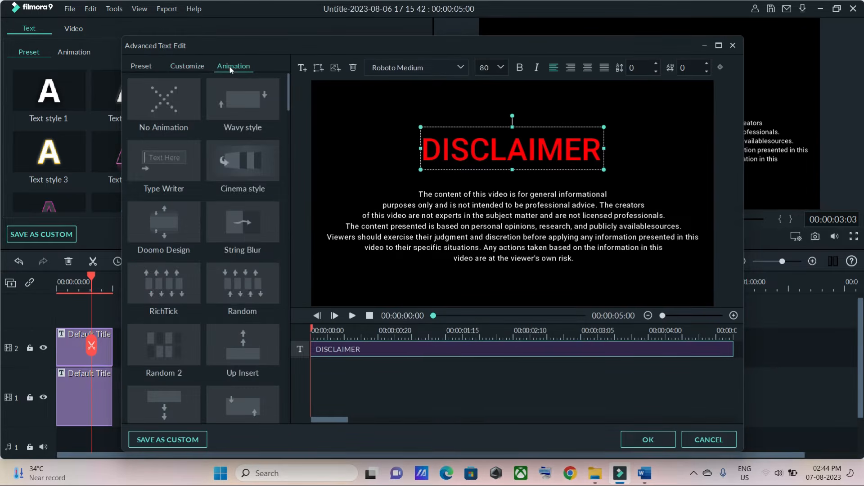
{"action": "double_click", "coordinate": [248, 283]}
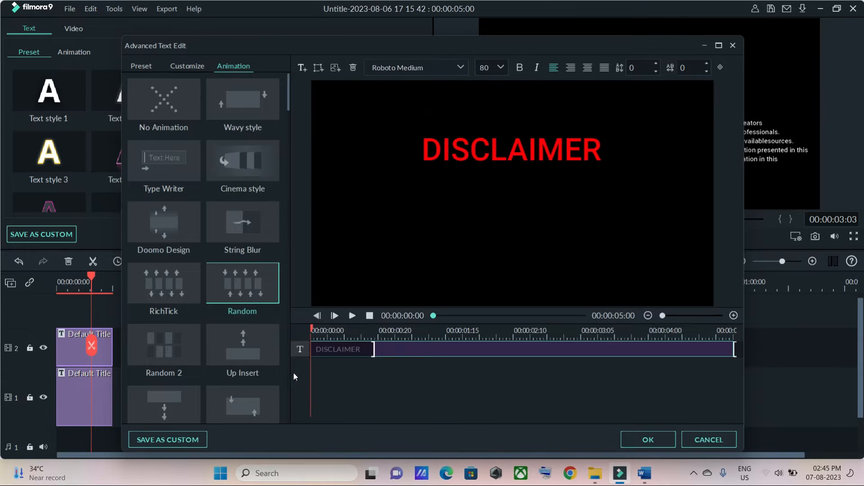
{"action": "mouse_move", "coordinate": [373, 353]}
{"action": "left_mouse_down"}
{"action": "mouse_move", "coordinate": [698, 354]}
{"action": "mouse_move", "coordinate": [514, 351]}
{"action": "left_mouse_up"}
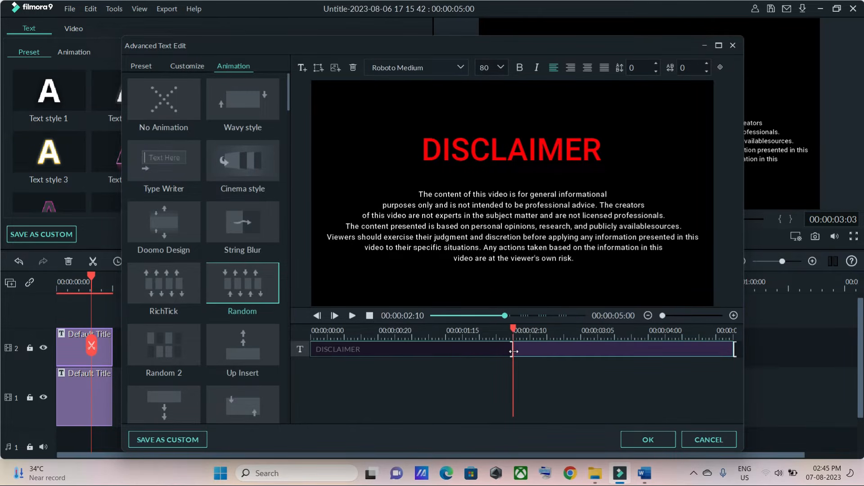
{"action": "mouse_move", "coordinate": [513, 352]}
{"action": "left_mouse_down"}
{"action": "mouse_move", "coordinate": [373, 351]}
{"action": "mouse_move", "coordinate": [512, 354]}
{"action": "left_mouse_up"}
{"action": "left_click", "coordinate": [652, 439]}
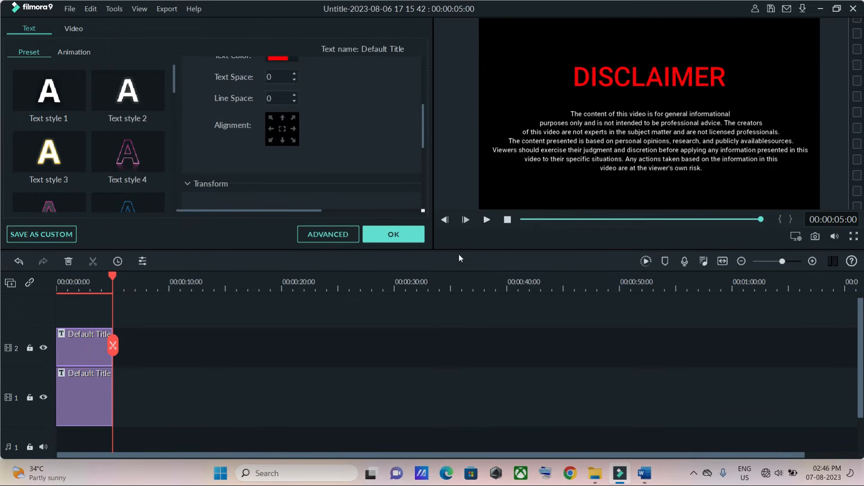
{"action": "left_click", "coordinate": [488, 220]}
Step: Apply the Type Writer animation to the disclaimer paragraph and stretch its intro to about 00:00:04:24
{"action": "left_click", "coordinate": [79, 394]}
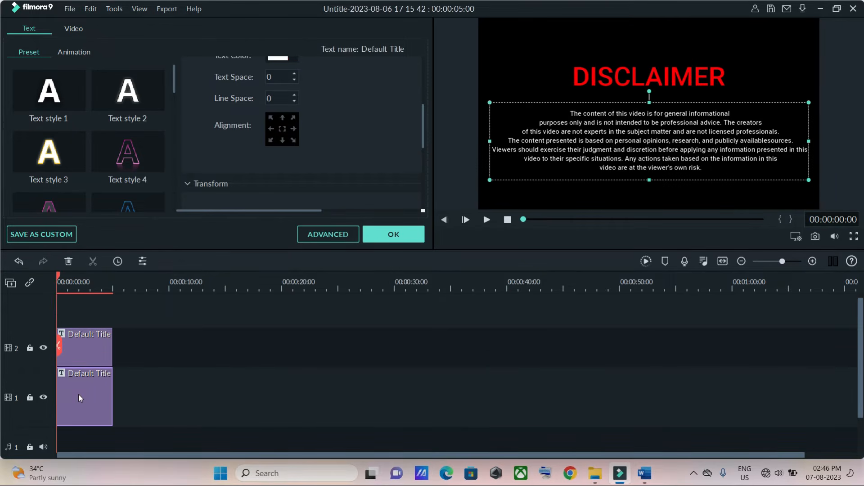
{"action": "left_click", "coordinate": [322, 236]}
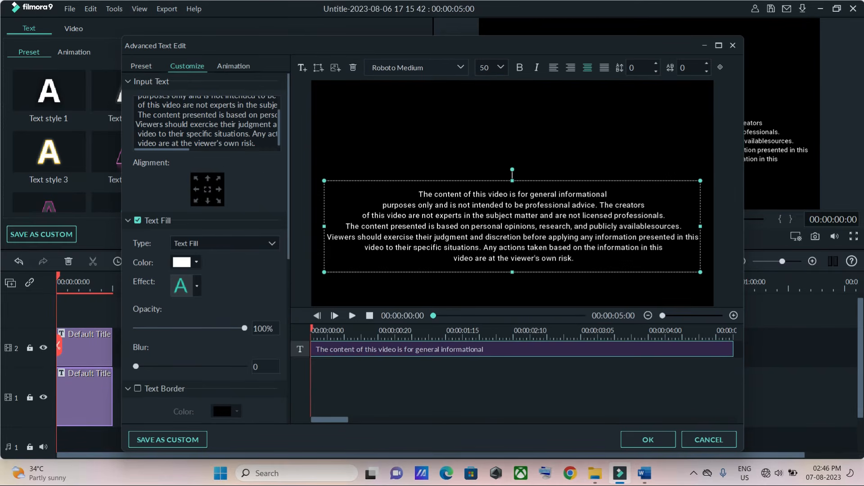
{"action": "left_click", "coordinate": [235, 67]}
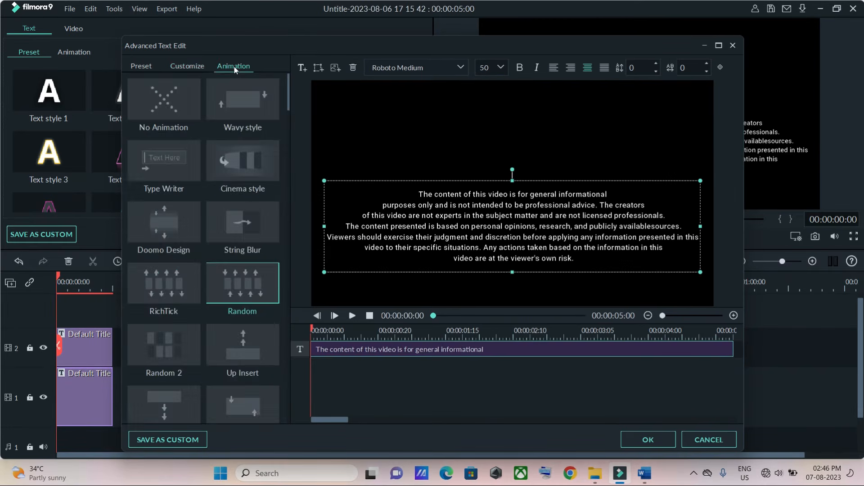
{"action": "double_click", "coordinate": [170, 162]}
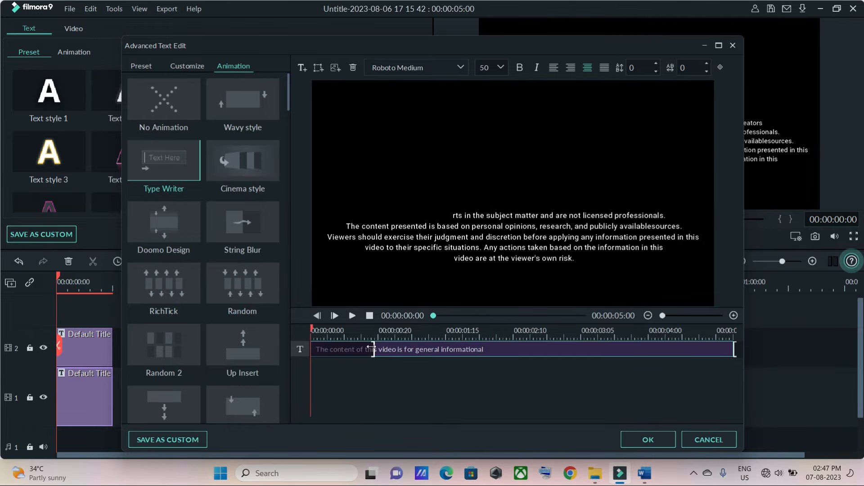
{"action": "left_click_drag", "start_coordinate": [373, 349], "coordinate": [729, 349]}
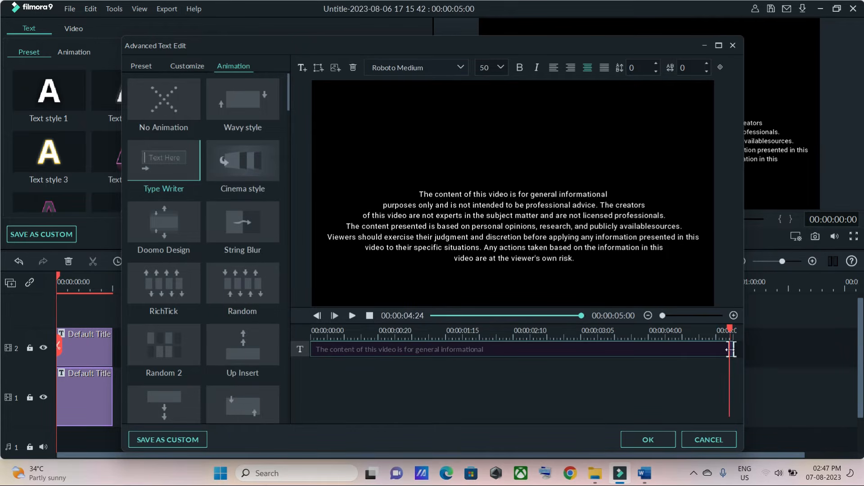
{"action": "left_click", "coordinate": [646, 444]}
{"action": "left_click", "coordinate": [119, 306]}
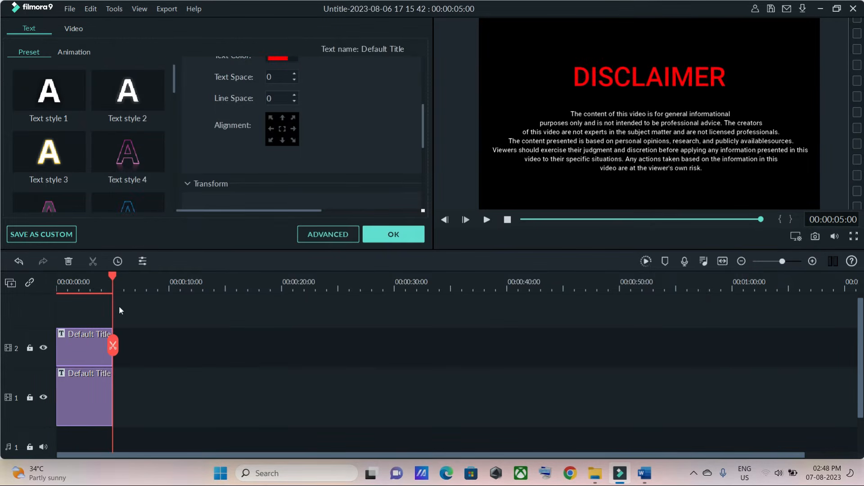
Step: Extend both title clips on tracks 2 and 1 to end at about 10 seconds
{"action": "left_click_drag", "start_coordinate": [114, 279], "coordinate": [57, 294]}
{"action": "left_click_drag", "start_coordinate": [112, 345], "coordinate": [170, 348]}
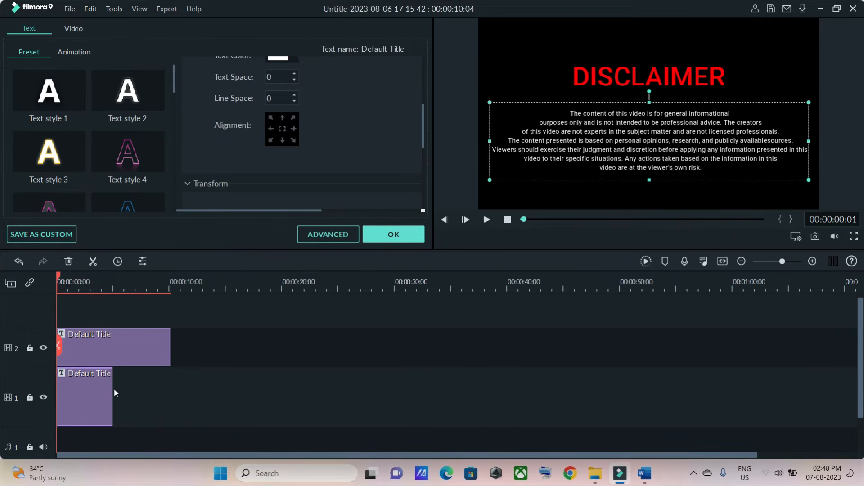
{"action": "left_click_drag", "start_coordinate": [111, 397], "coordinate": [170, 398]}
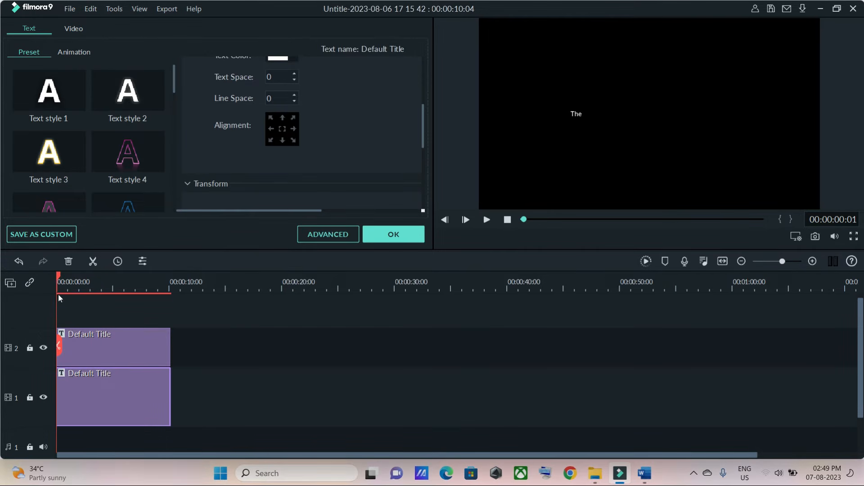
Step: Trim the start of the paragraph clip on track 1 to about 2 seconds and play the result
{"action": "left_click_drag", "start_coordinate": [59, 278], "coordinate": [98, 301]}
{"action": "left_click_drag", "start_coordinate": [56, 393], "coordinate": [98, 407]}
{"action": "left_click", "coordinate": [507, 219]}
{"action": "left_click", "coordinate": [486, 220]}
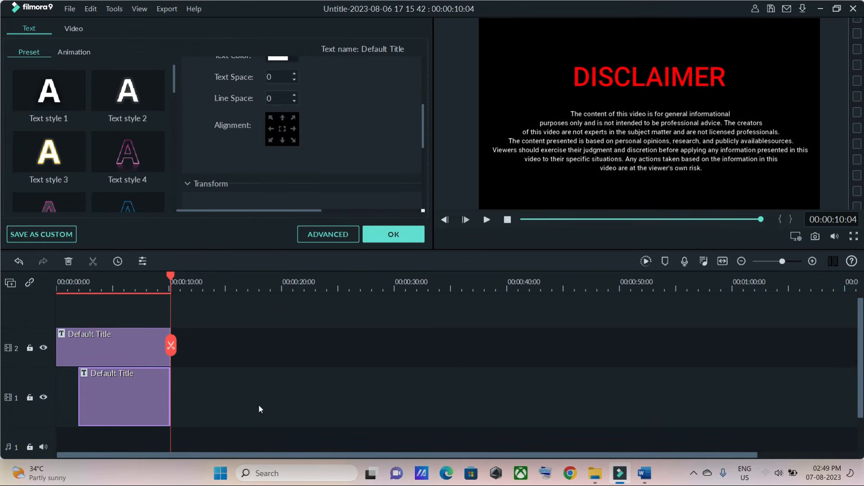
Step: Shorten the paragraph's Type Writer intro to about 00:00:07:24 in the advanced text editor and confirm
{"action": "double_click", "coordinate": [136, 400]}
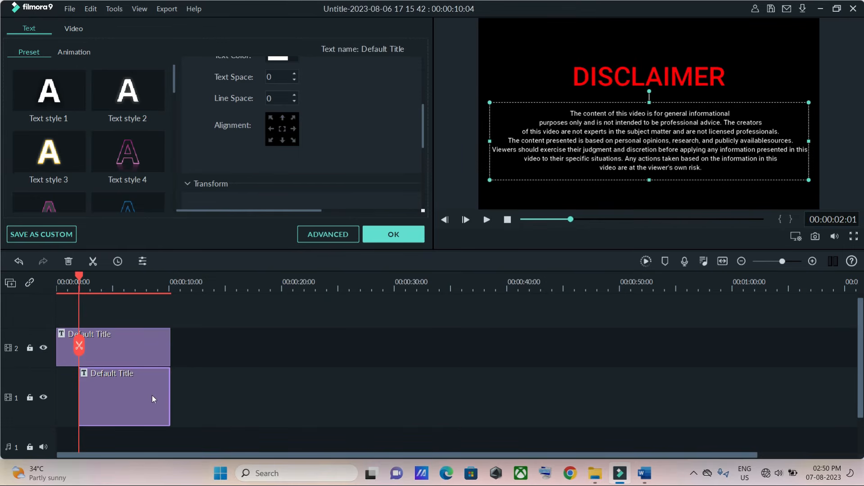
{"action": "left_click", "coordinate": [317, 236]}
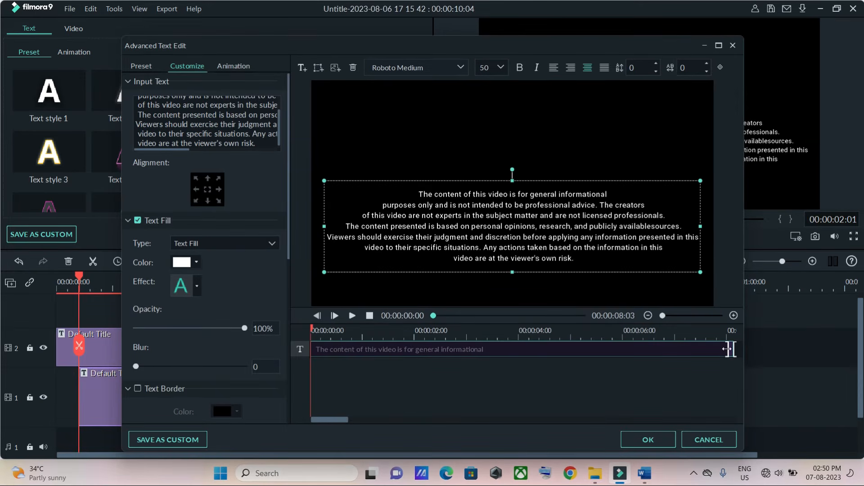
{"action": "left_click", "coordinate": [728, 349]}
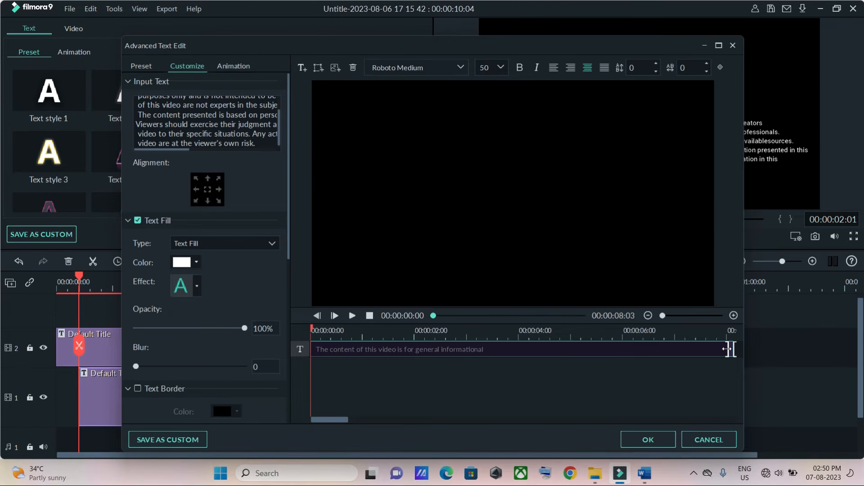
{"action": "left_click_drag", "start_coordinate": [727, 349], "coordinate": [722, 350]}
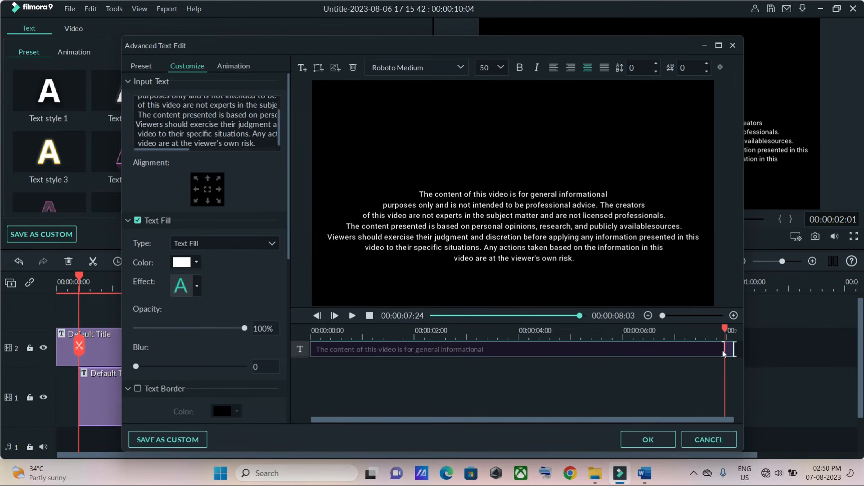
{"action": "left_click", "coordinate": [662, 441]}
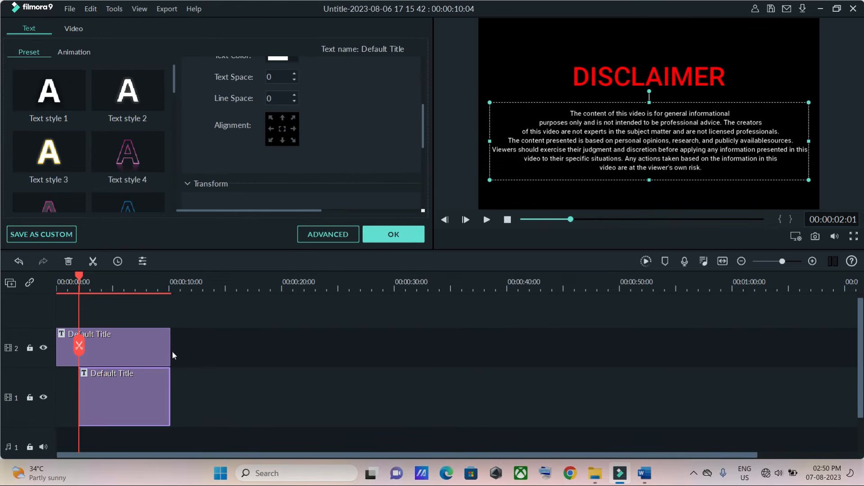
Step: Trim the ends of both title clips to about 8 seconds and play the sequence
{"action": "left_click", "coordinate": [159, 350]}
{"action": "left_click_drag", "start_coordinate": [170, 349], "coordinate": [147, 349]}
{"action": "left_click_drag", "start_coordinate": [171, 397], "coordinate": [147, 397]}
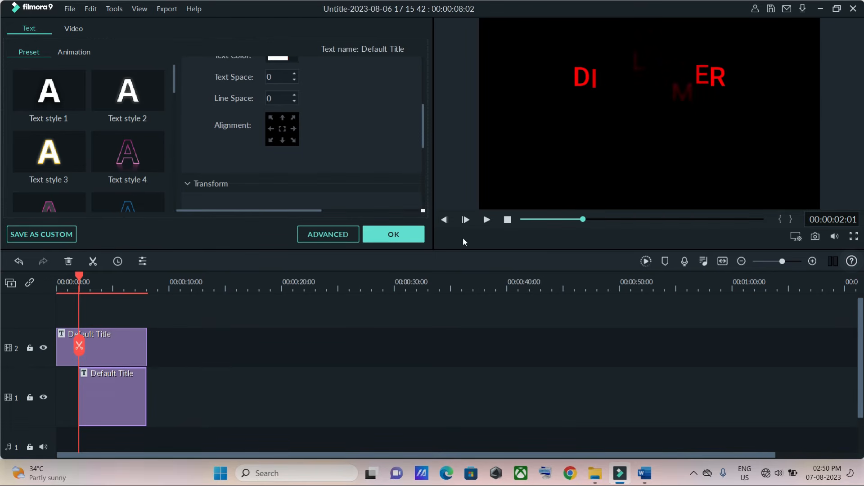
{"action": "left_click", "coordinate": [485, 220]}
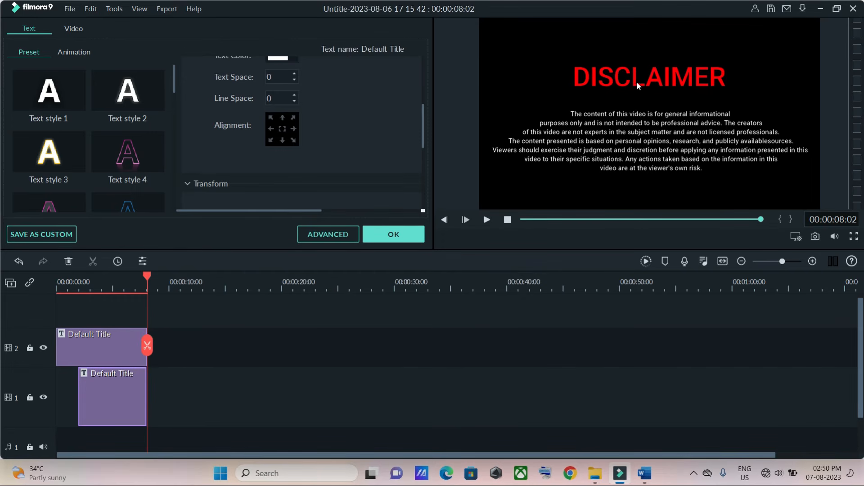
Step: Shorten the DISCLAIMER heading's animation intro to about 00:00:01:21, confirm, and play the sequence
{"action": "double_click", "coordinate": [101, 349]}
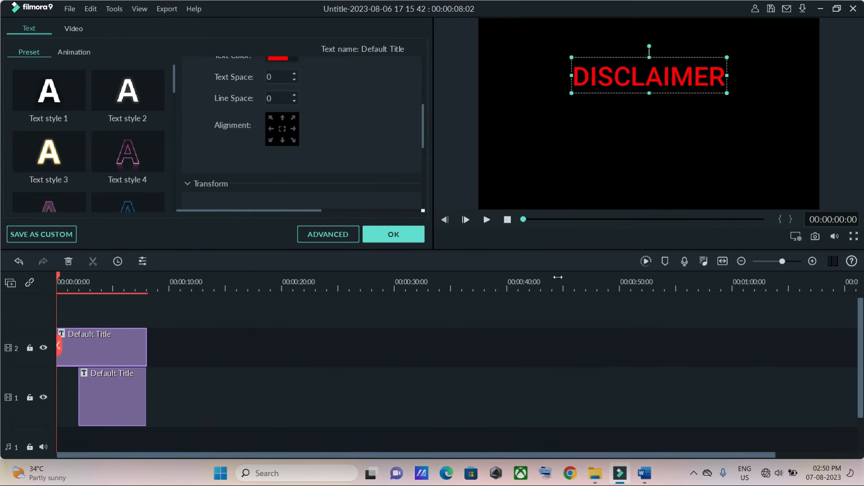
{"action": "left_click", "coordinate": [337, 235]}
{"action": "left_click_drag", "start_coordinate": [510, 356], "coordinate": [404, 355]}
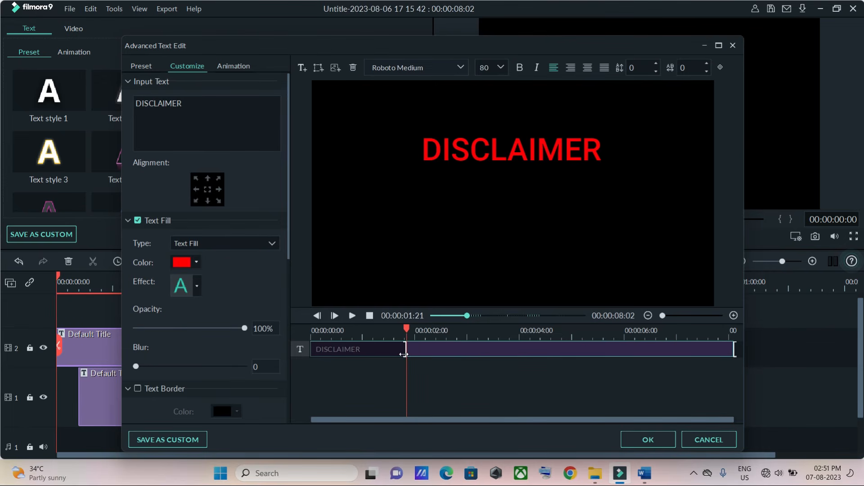
{"action": "left_click", "coordinate": [656, 441]}
{"action": "left_click", "coordinate": [486, 220]}
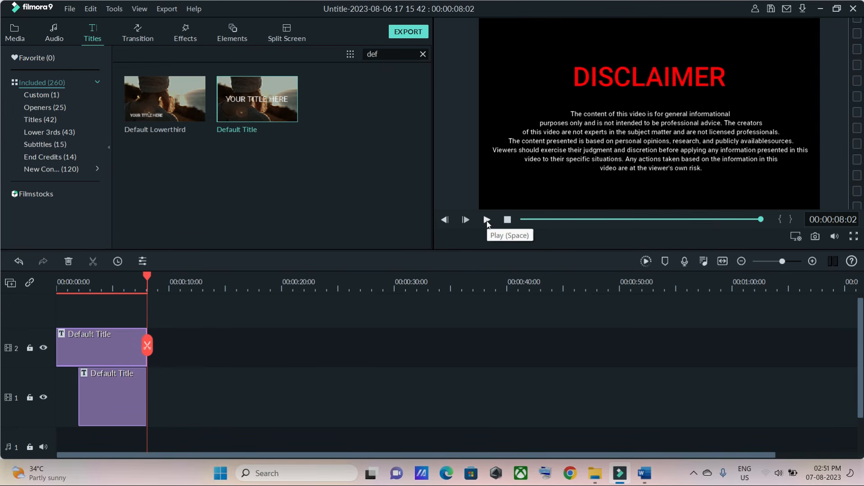
Step: Play the title sequence, and import CACTUS RISER (6) - Copy.wav and the Keyboard typing sound file from the channel folder
{"action": "left_click", "coordinate": [487, 221]}
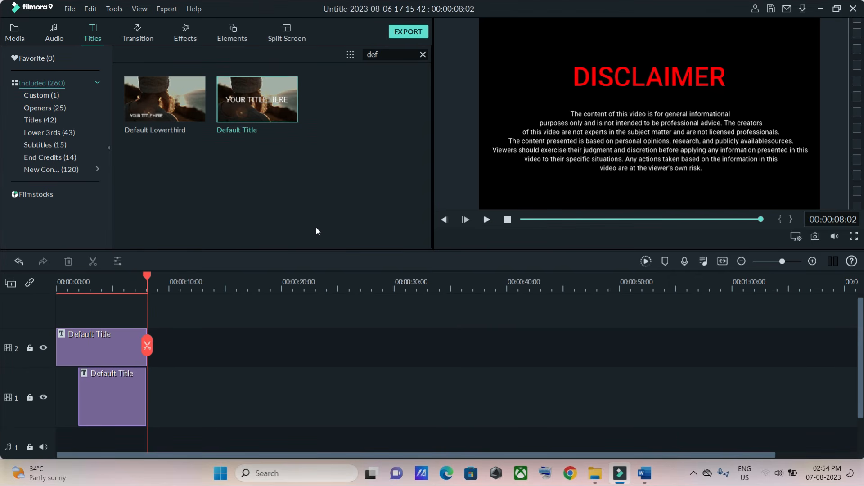
{"action": "left_click", "coordinate": [15, 35]}
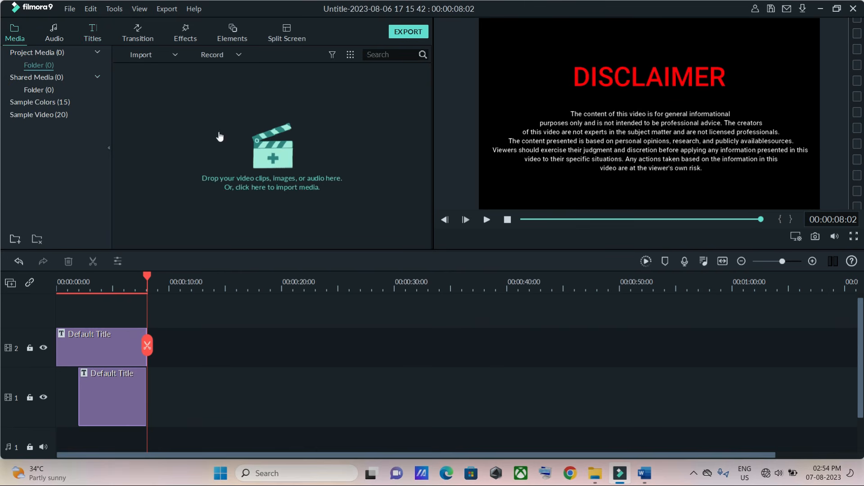
{"action": "left_click", "coordinate": [281, 163]}
{"action": "left_click", "coordinate": [140, 120]}
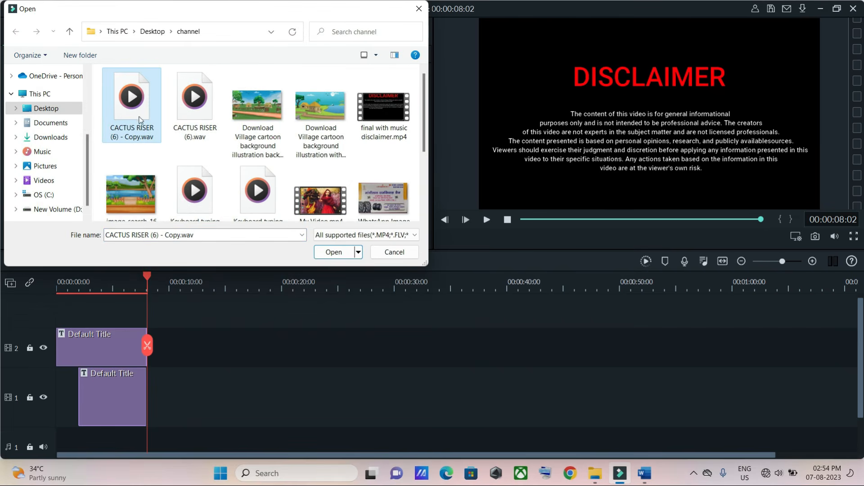
{"action": "left_click", "coordinate": [210, 192], "text": "ctrl"}
{"action": "left_click", "coordinate": [331, 253]}
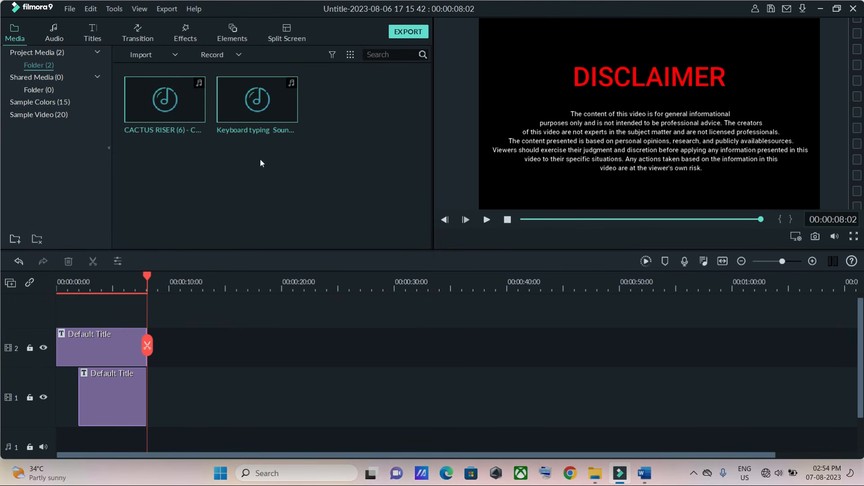
Step: Place both imported sounds on audio track 1 from about 2 seconds, and a second copy of the pair from about 15 seconds
{"action": "mouse_move", "coordinate": [258, 102]}
{"action": "left_click_drag", "start_coordinate": [289, 163], "coordinate": [77, 439]}
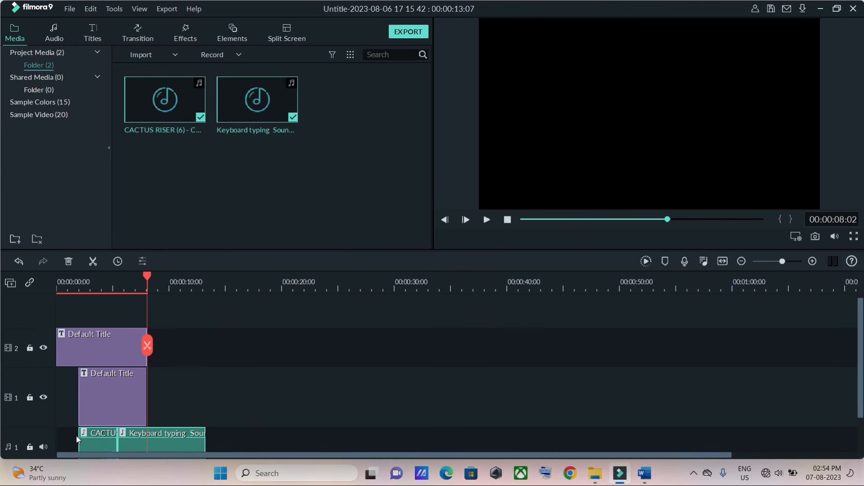
{"action": "left_click_drag", "start_coordinate": [150, 106], "coordinate": [162, 164]}
{"action": "left_click_drag", "start_coordinate": [177, 298], "coordinate": [230, 427]}
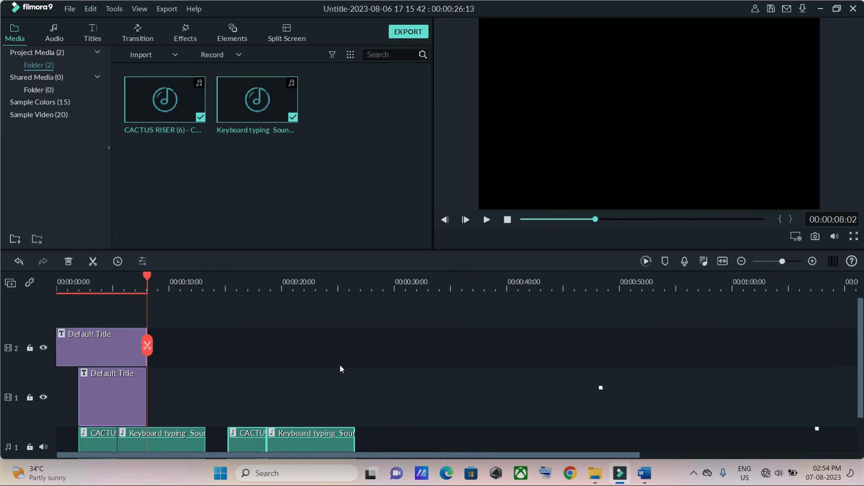
Step: Remove the duplicate Keyboard typing clip and fit one CACTUS RISER clip on audio track 1 from 0 to about 2 seconds
{"action": "scroll", "coordinate": [334, 396], "scroll_direction": "down", "scroll_amount": 2}
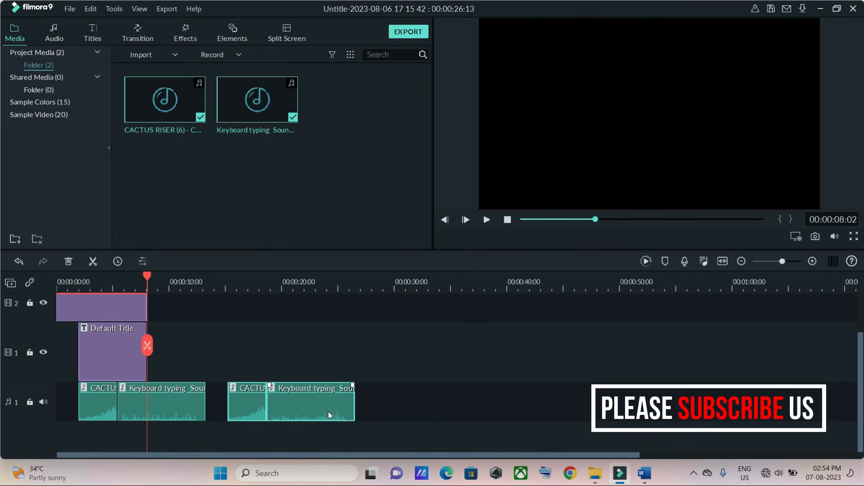
{"action": "left_click_drag", "start_coordinate": [354, 407], "coordinate": [95, 404]}
{"action": "left_click_drag", "start_coordinate": [100, 304], "coordinate": [84, 305]}
{"action": "left_click_drag", "start_coordinate": [117, 360], "coordinate": [99, 361]}
{"action": "left_click_drag", "start_coordinate": [95, 404], "coordinate": [79, 405]}
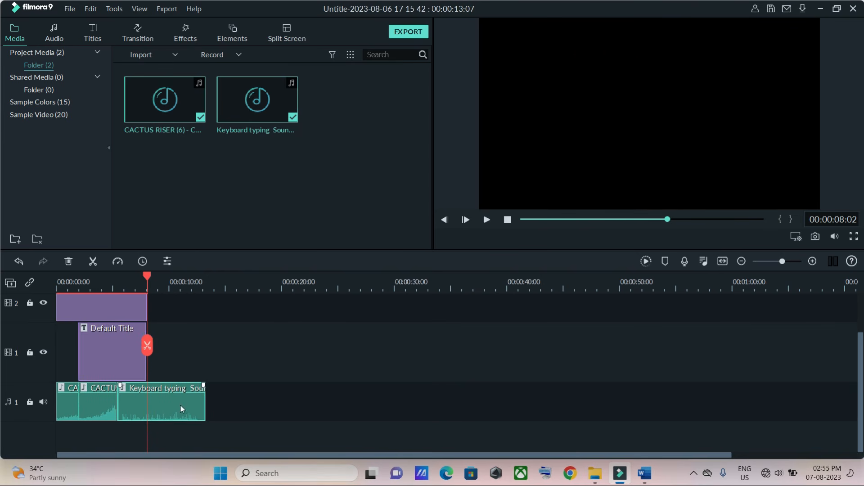
Step: Delete the extra CACTUS RISER clip, fit Keyboard typing between about 2 and 8 seconds, and return the playhead to the start
{"action": "key", "text": "Delete"}
{"action": "left_click_drag", "start_coordinate": [166, 403], "coordinate": [148, 404]}
{"action": "left_click_drag", "start_coordinate": [79, 277], "coordinate": [45, 284]}
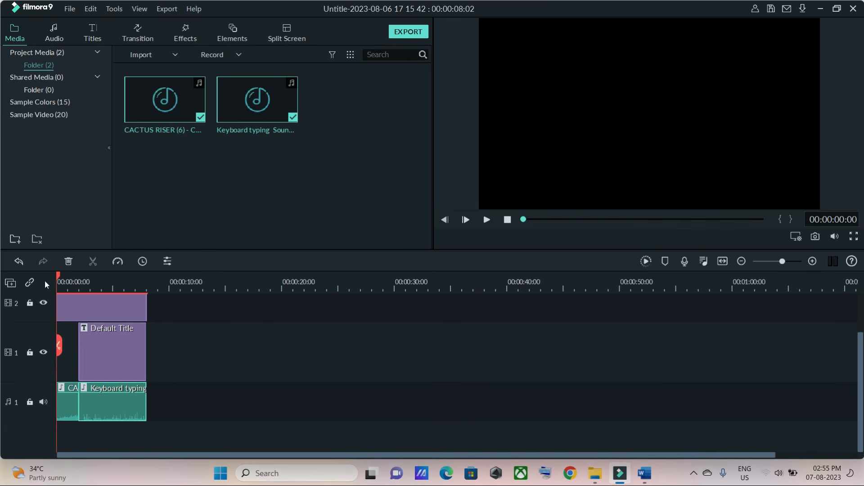